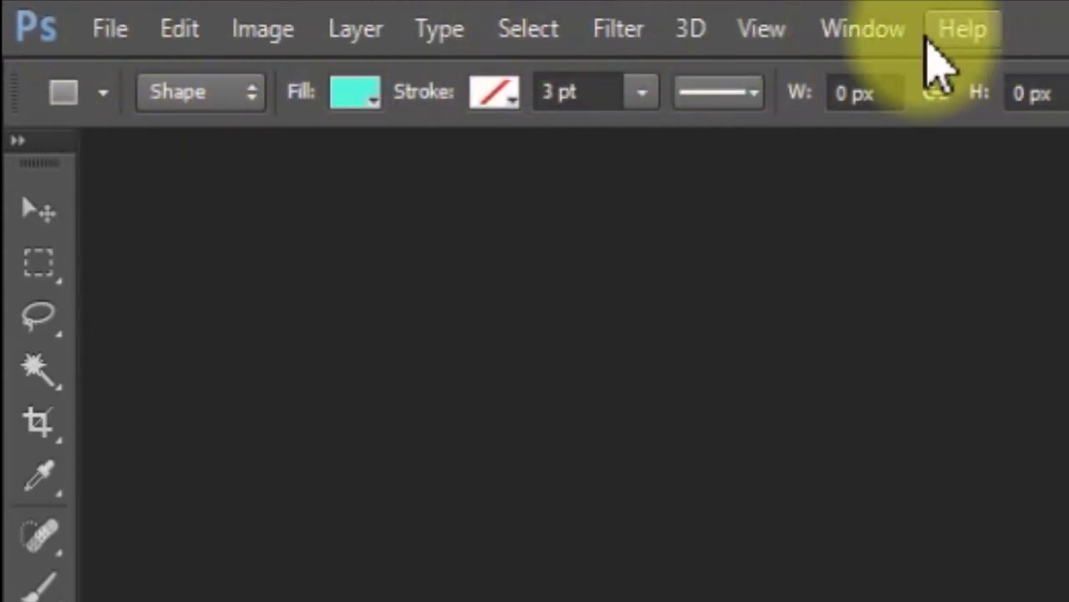
Browse the File, Edit, Image and Layer menus in turn.
{"action": "left_click", "coordinate": [113, 29]}
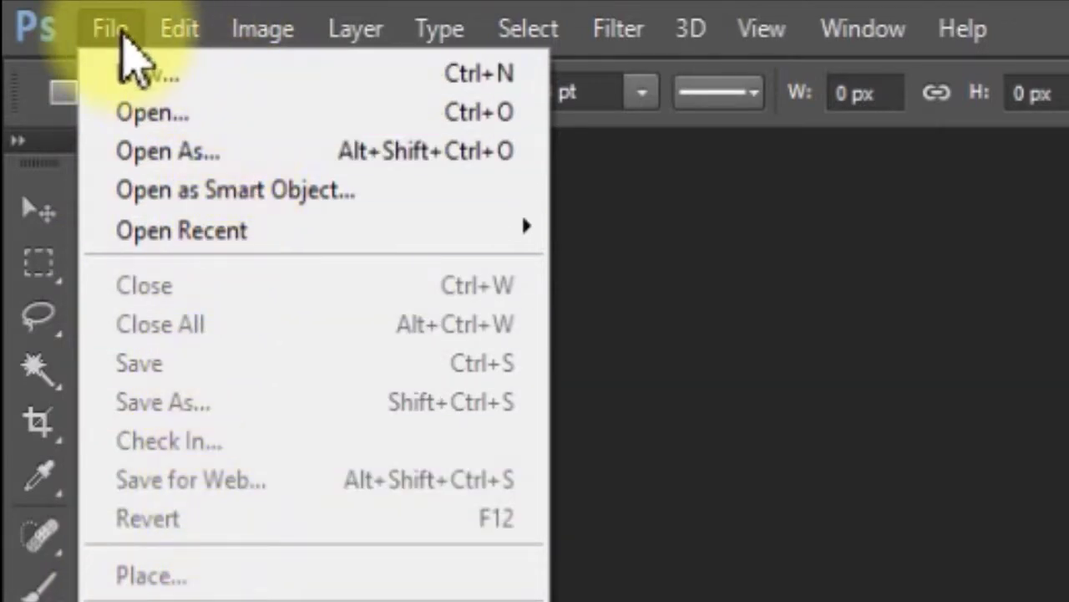
{"action": "left_click", "coordinate": [117, 29]}
{"action": "left_click", "coordinate": [189, 37]}
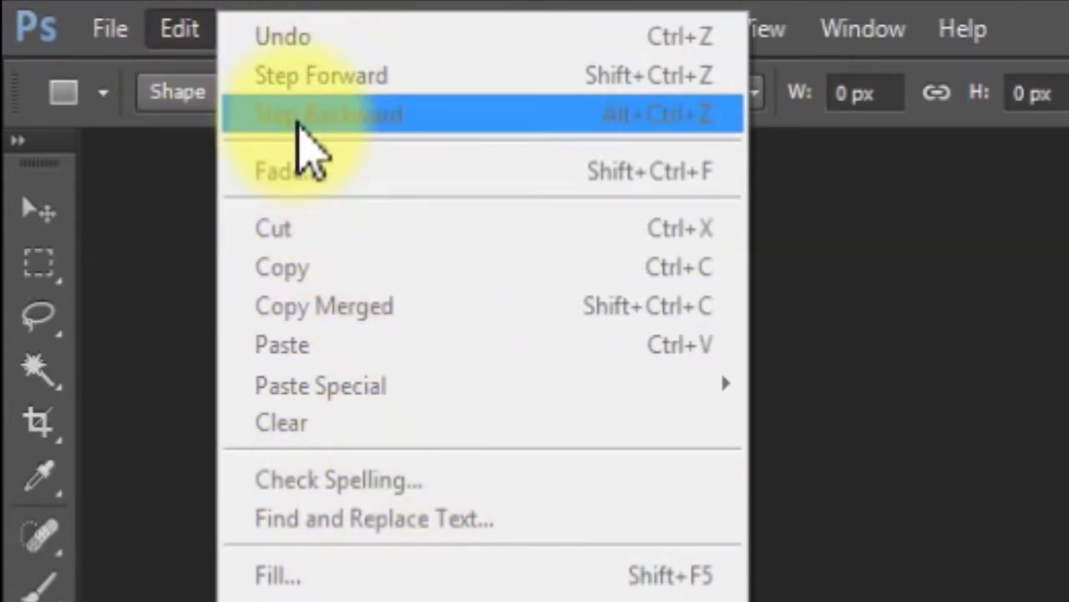
{"action": "left_click", "coordinate": [191, 35]}
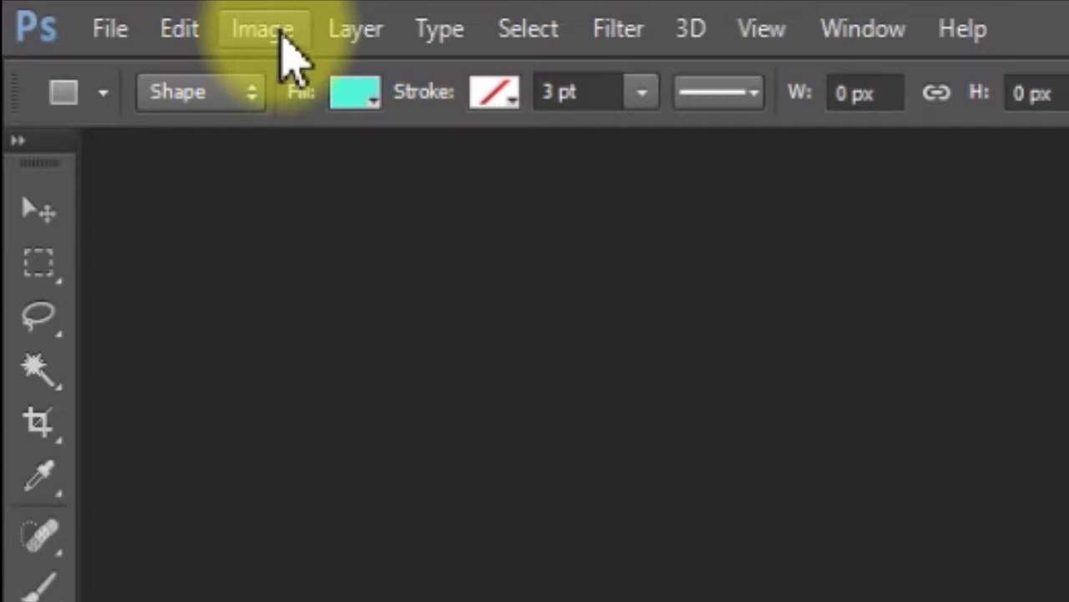
{"action": "left_click", "coordinate": [294, 30]}
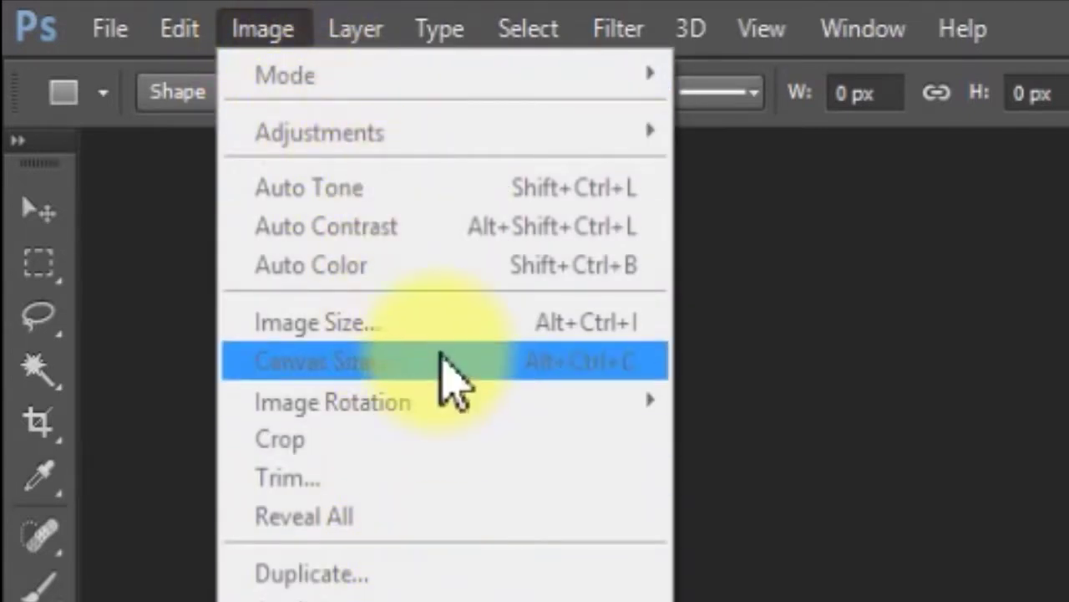
{"action": "left_click", "coordinate": [301, 34]}
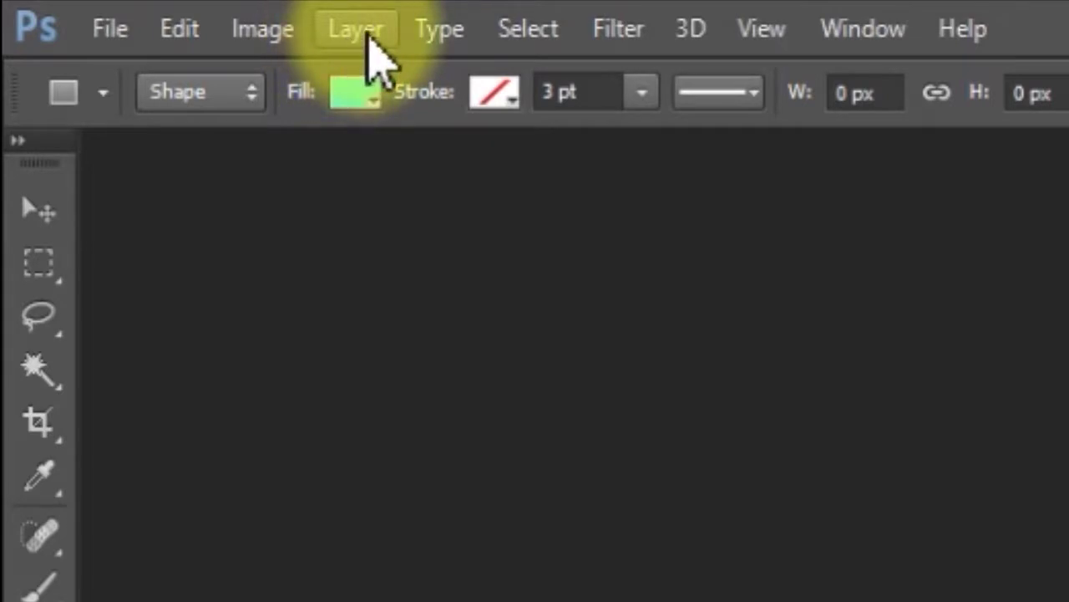
{"action": "left_click", "coordinate": [359, 32]}
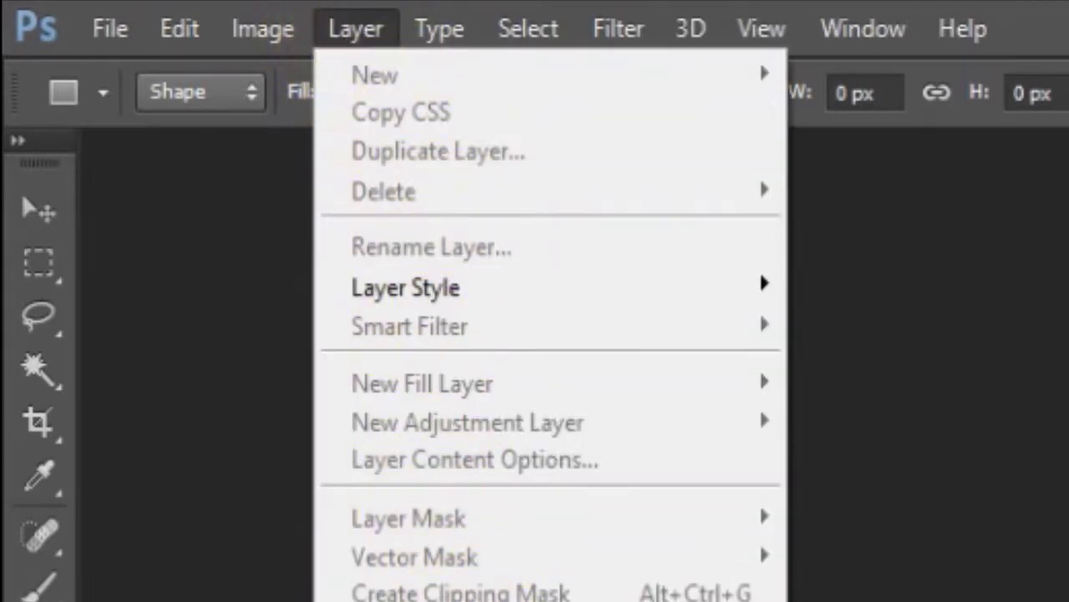
{"action": "left_click", "coordinate": [388, 33]}
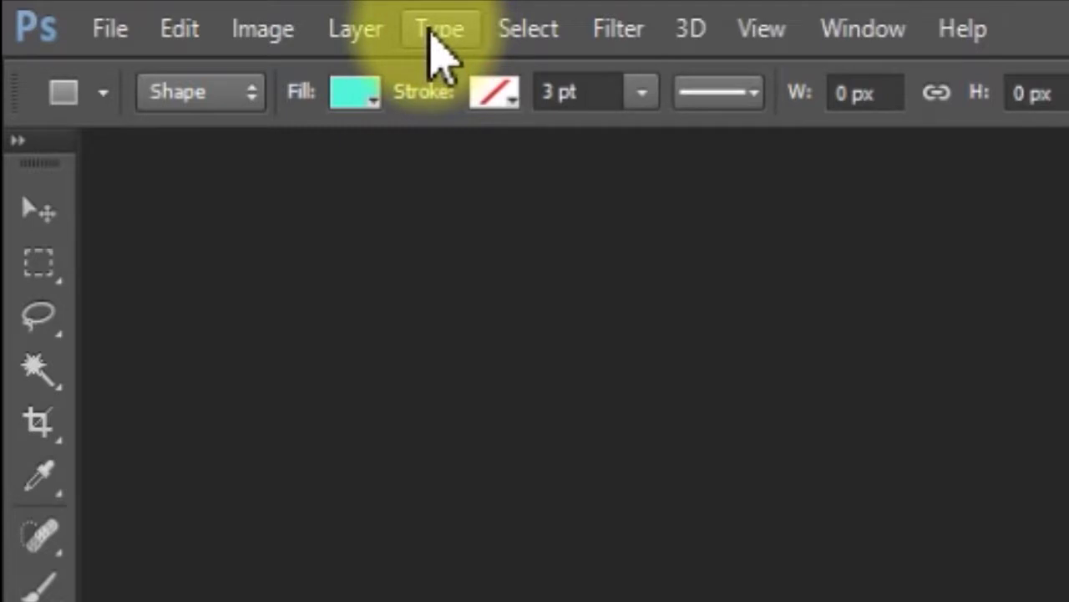
Browse the Type, Select and Filter menus, ending on the 3D menu's commands.
{"action": "left_click", "coordinate": [433, 30]}
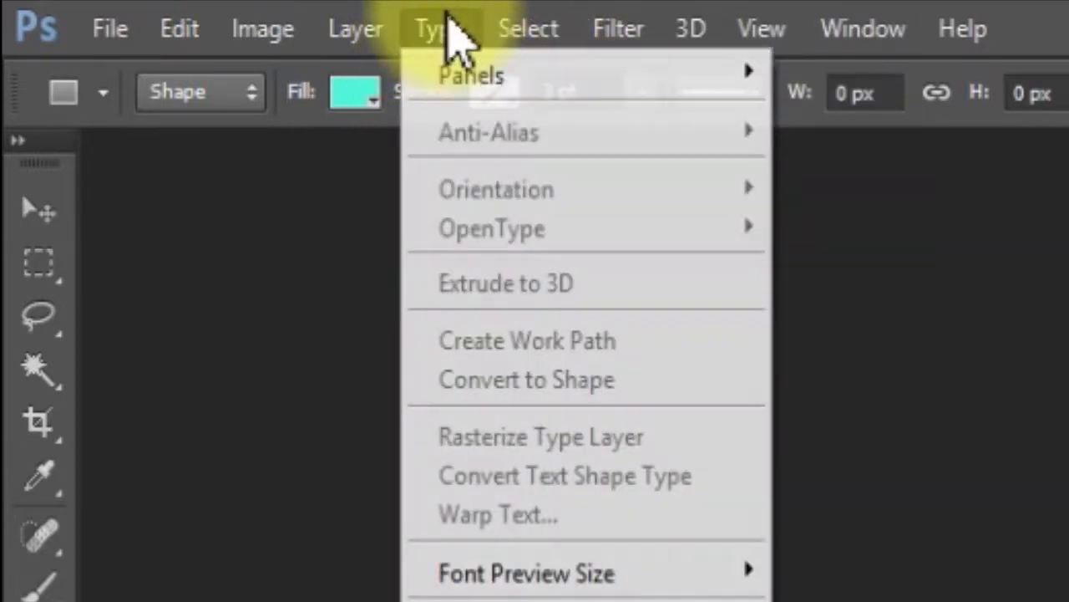
{"action": "left_click", "coordinate": [452, 33]}
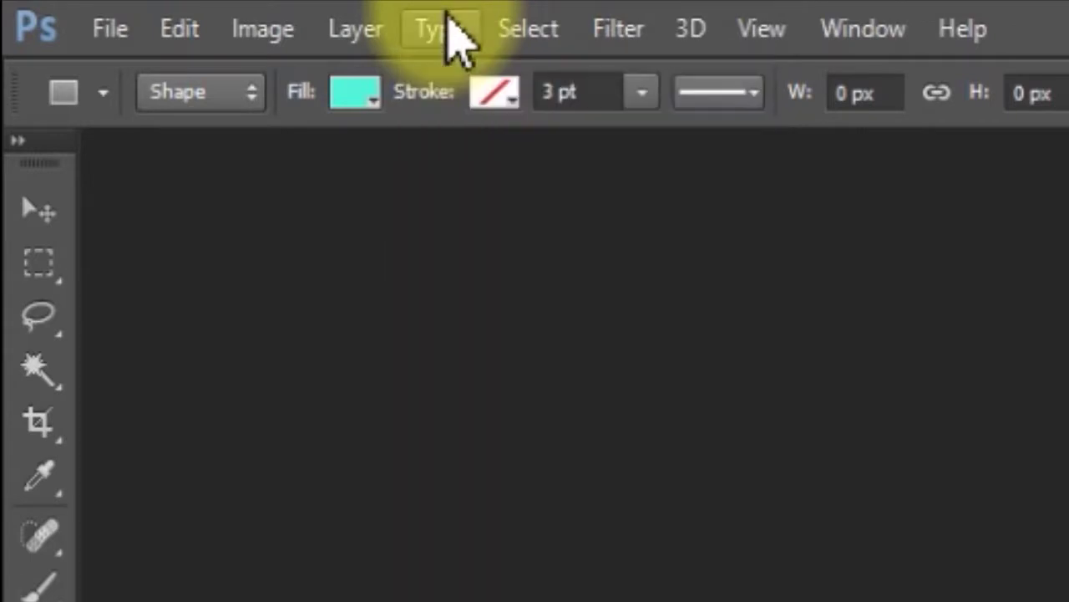
{"action": "left_click", "coordinate": [548, 46]}
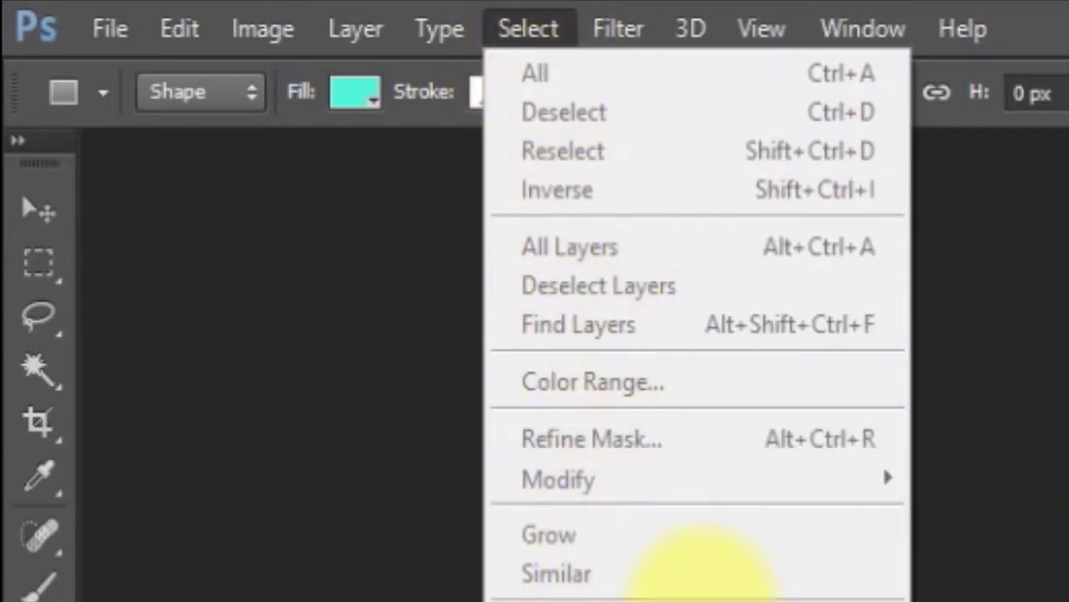
{"action": "left_click", "coordinate": [541, 24]}
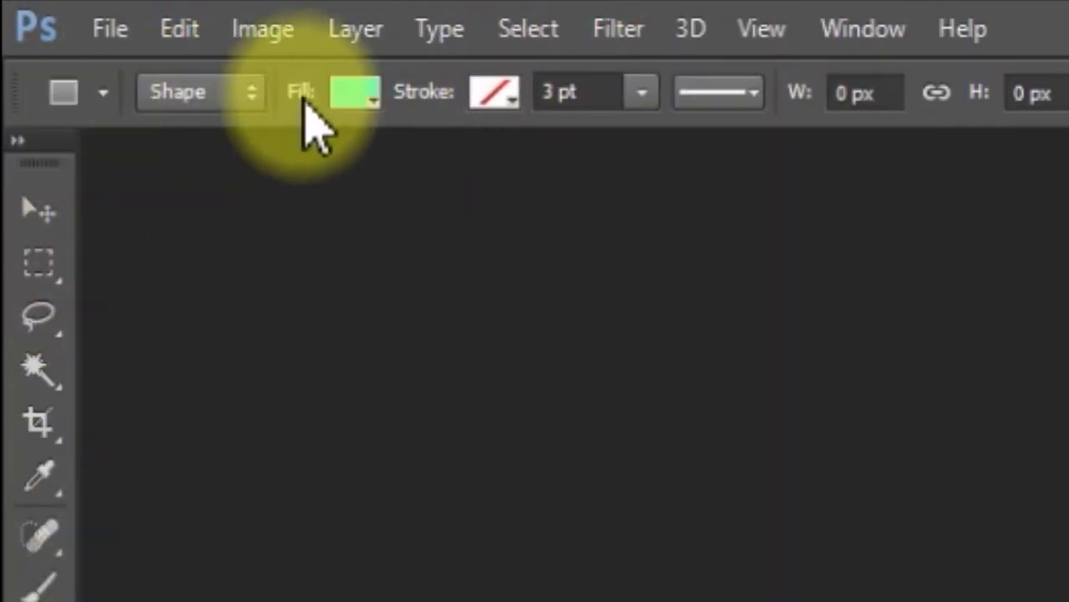
{"action": "left_click", "coordinate": [629, 35]}
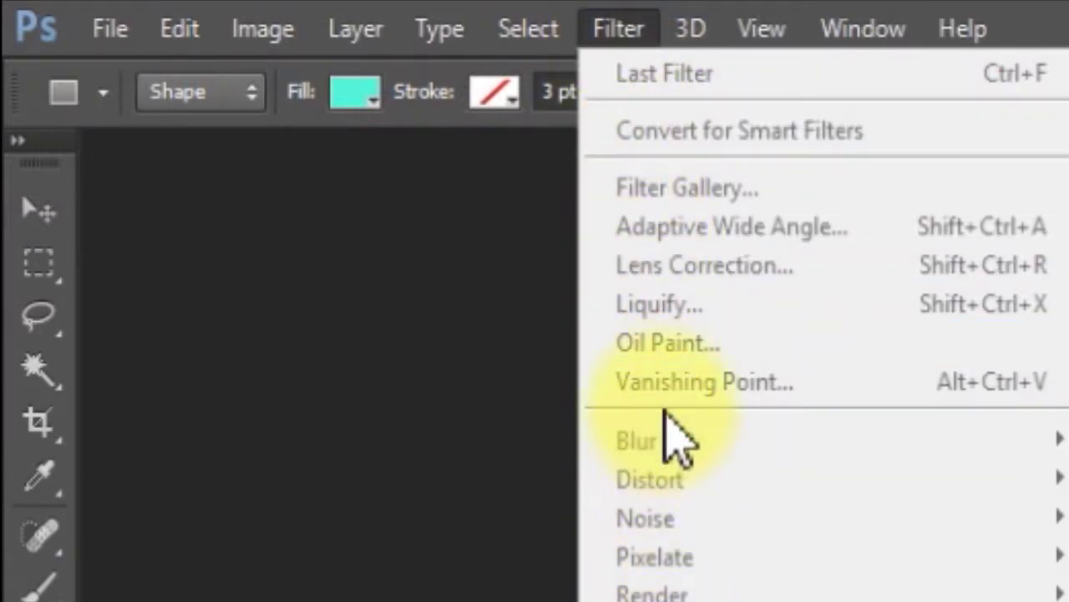
{"action": "left_click", "coordinate": [649, 35]}
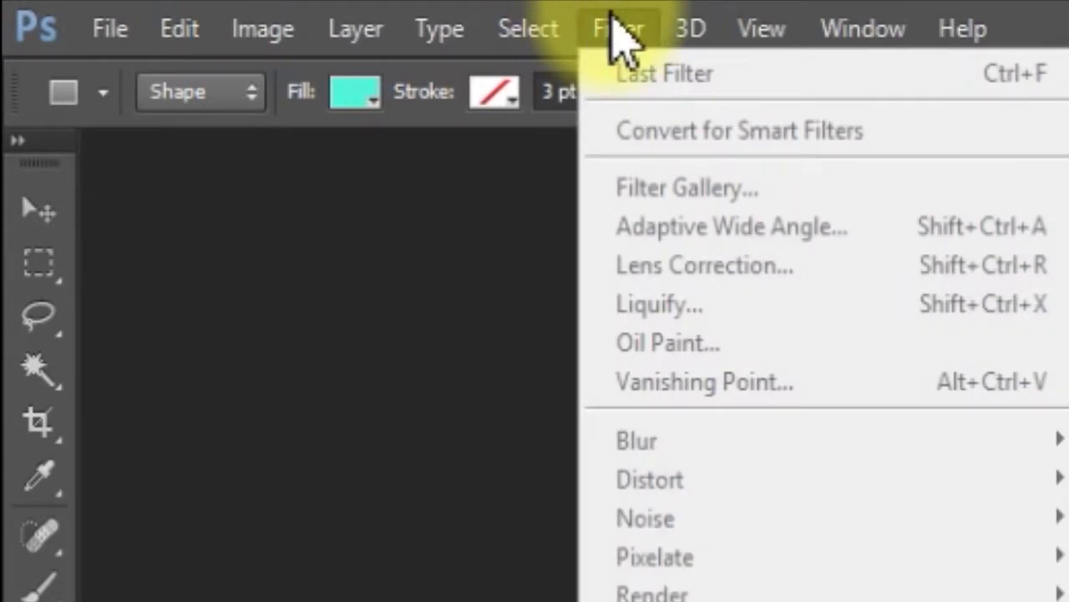
{"action": "left_click", "coordinate": [622, 38]}
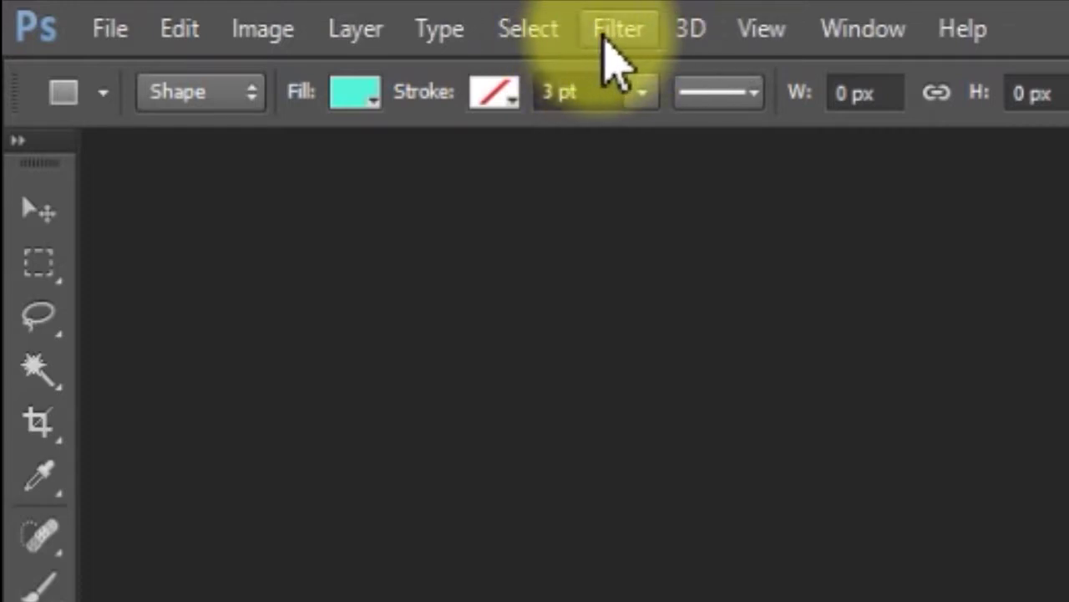
{"action": "left_click", "coordinate": [697, 36]}
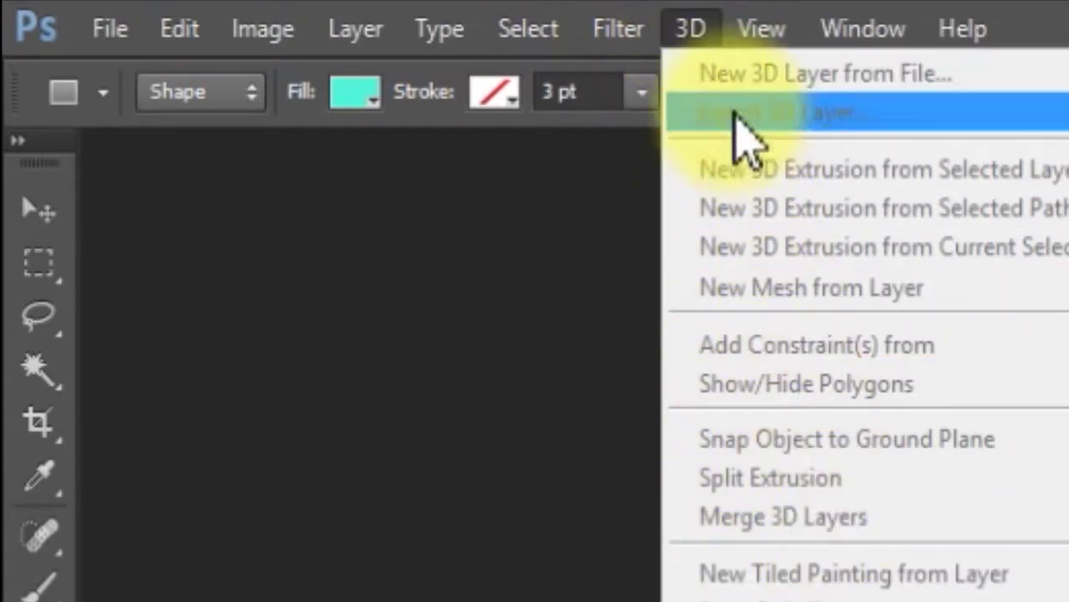
{"action": "left_click", "coordinate": [693, 29]}
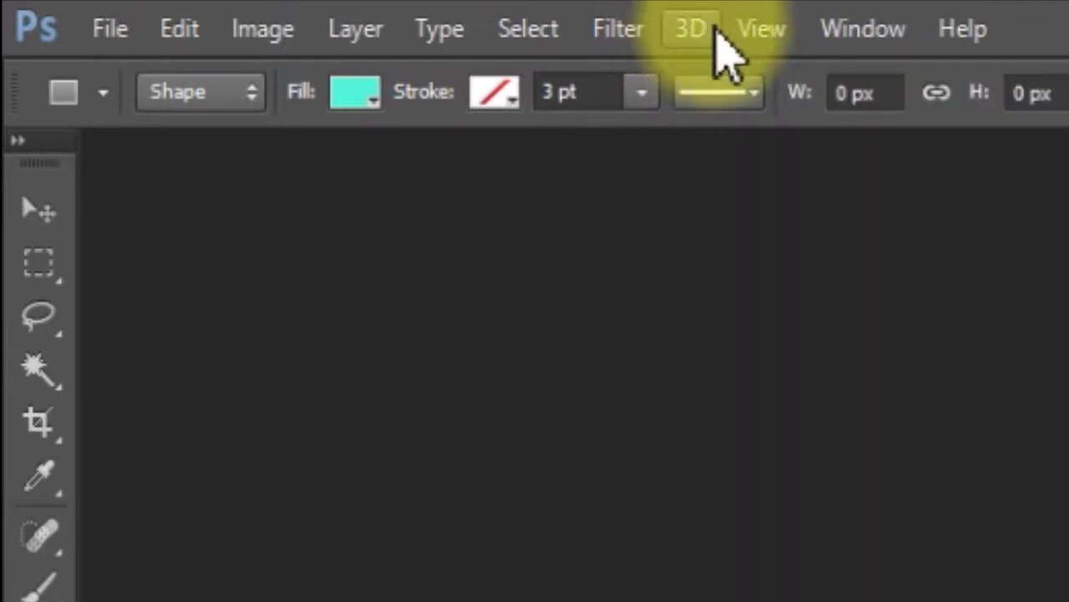
{"action": "left_click", "coordinate": [786, 38]}
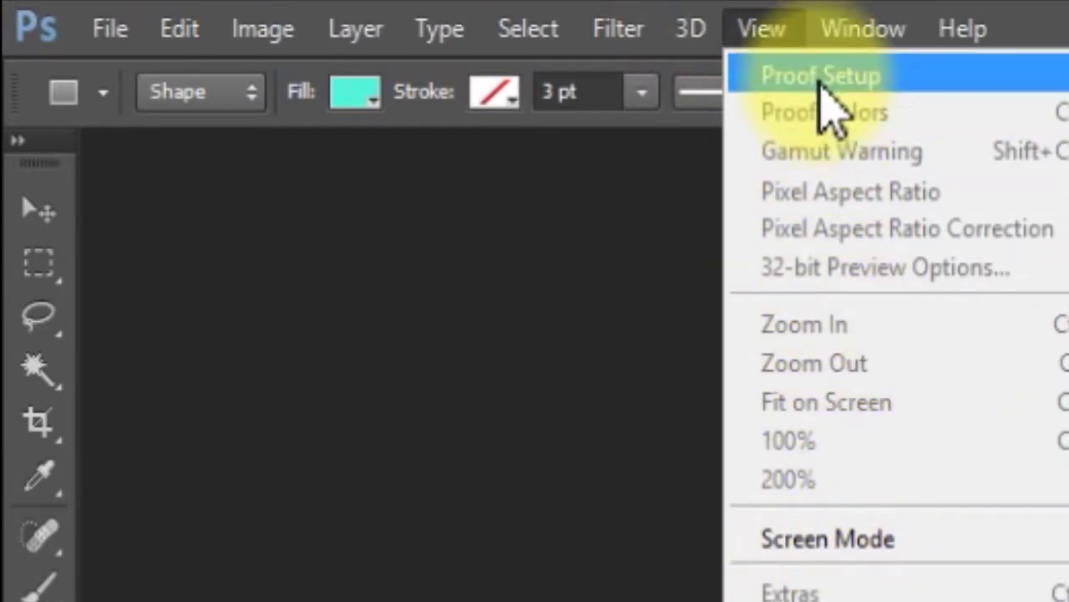
{"action": "left_click", "coordinate": [788, 34]}
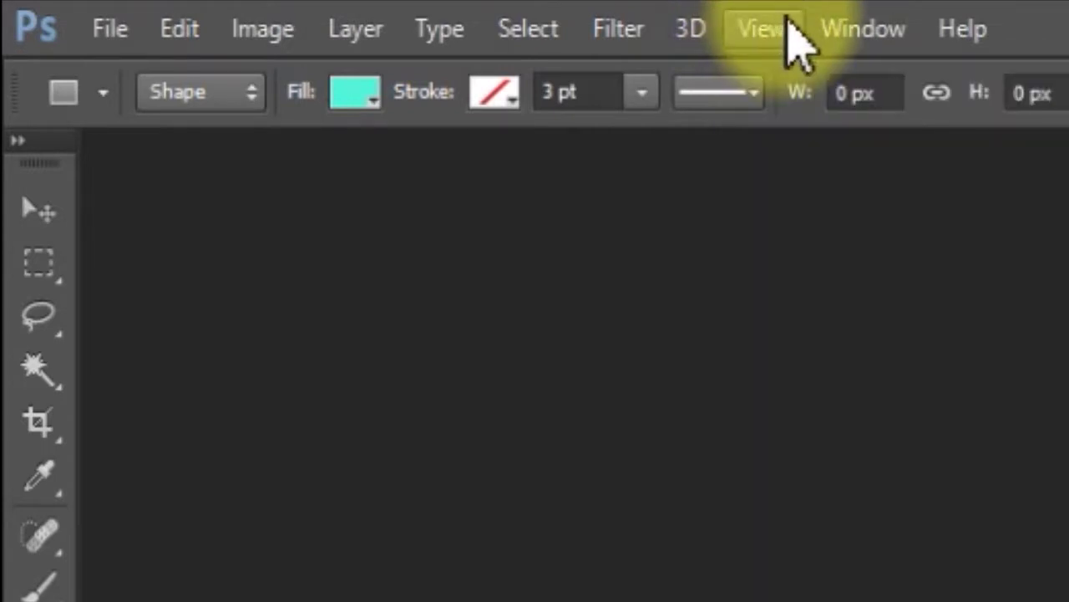
{"action": "left_click", "coordinate": [852, 30]}
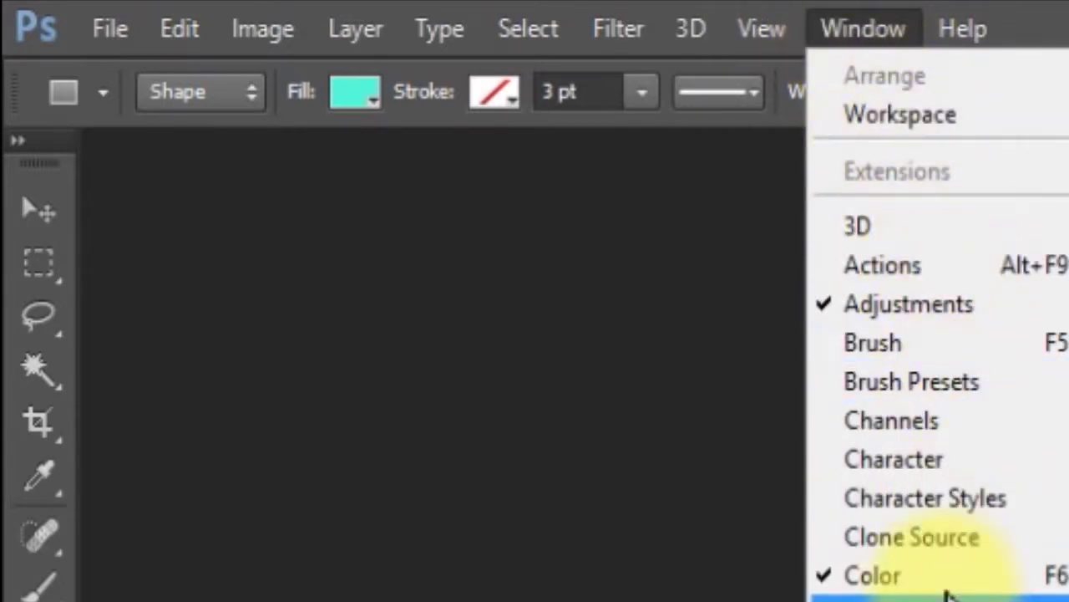
{"action": "left_click", "coordinate": [865, 35]}
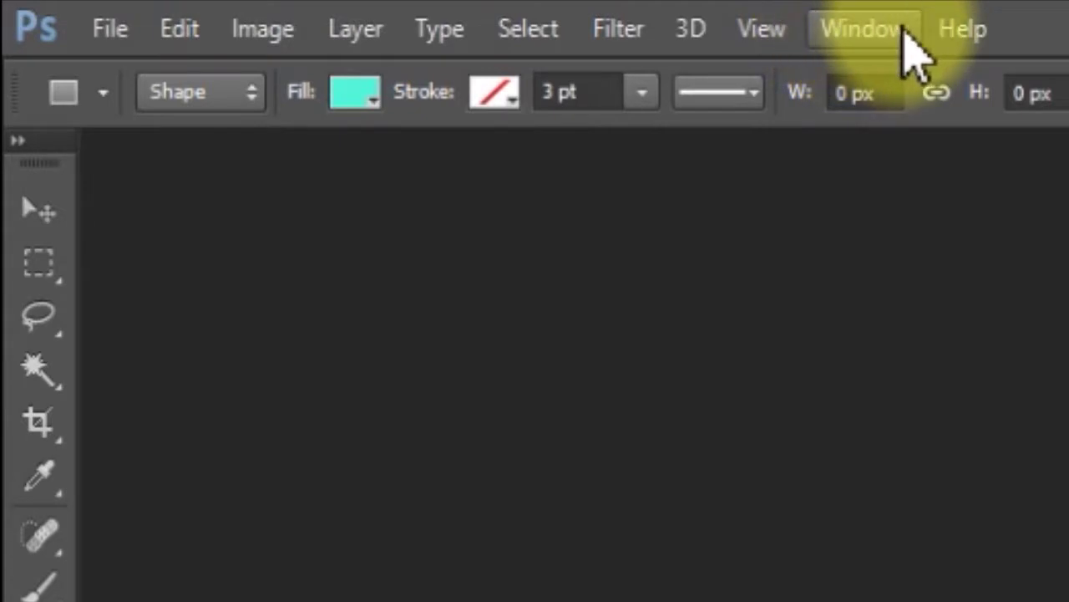
{"action": "left_click", "coordinate": [963, 38]}
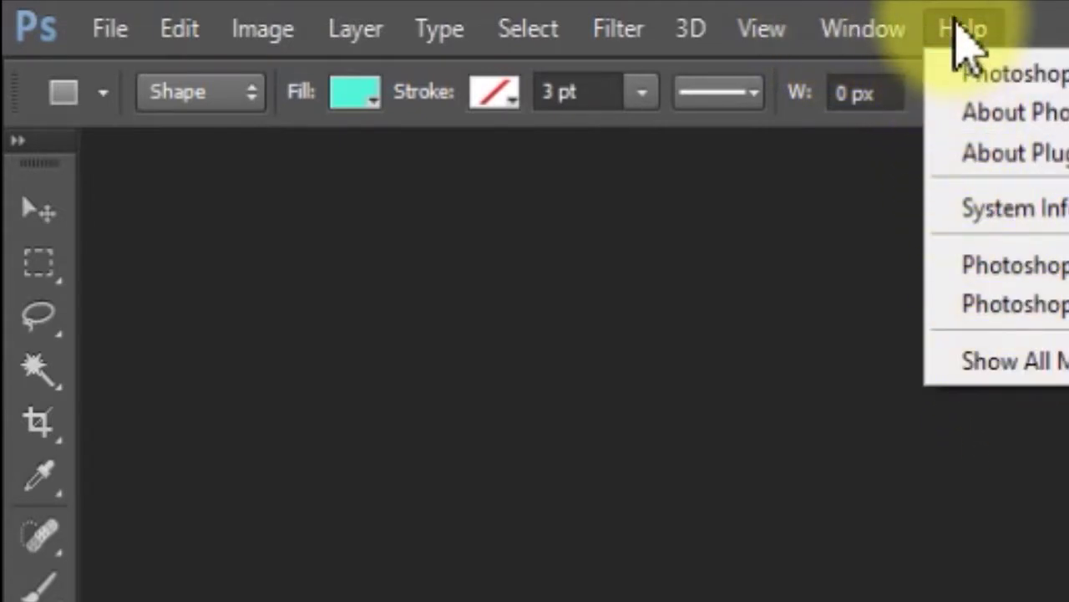
{"action": "left_click", "coordinate": [959, 33]}
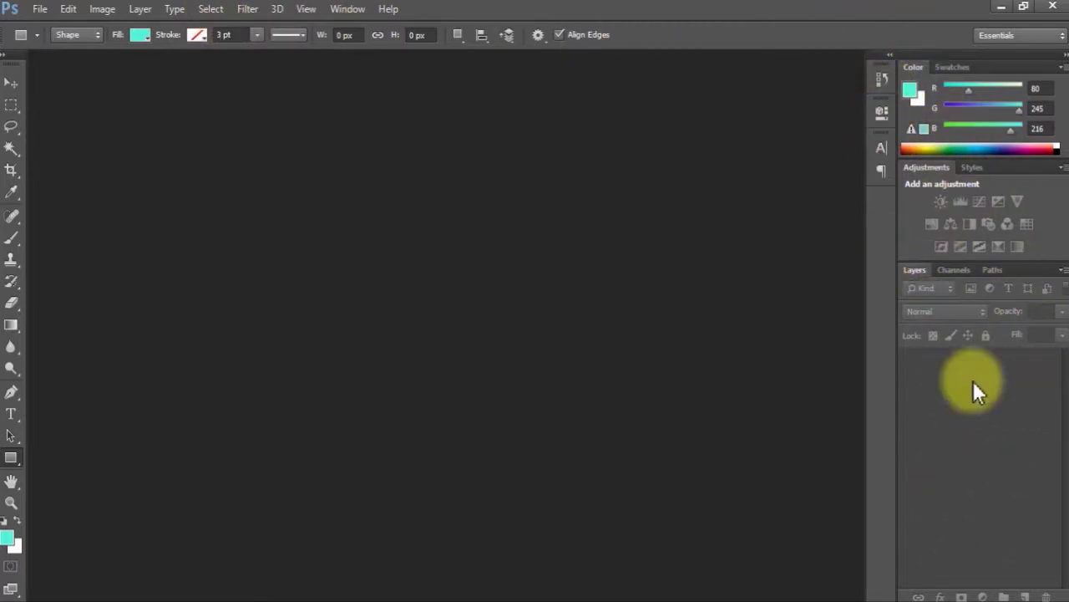
{"action": "left_click", "coordinate": [941, 66]}
{"action": "left_click", "coordinate": [916, 66]}
{"action": "left_click", "coordinate": [883, 78]}
{"action": "left_click", "coordinate": [883, 112]}
{"action": "left_click", "coordinate": [884, 147]}
{"action": "left_click", "coordinate": [883, 148]}
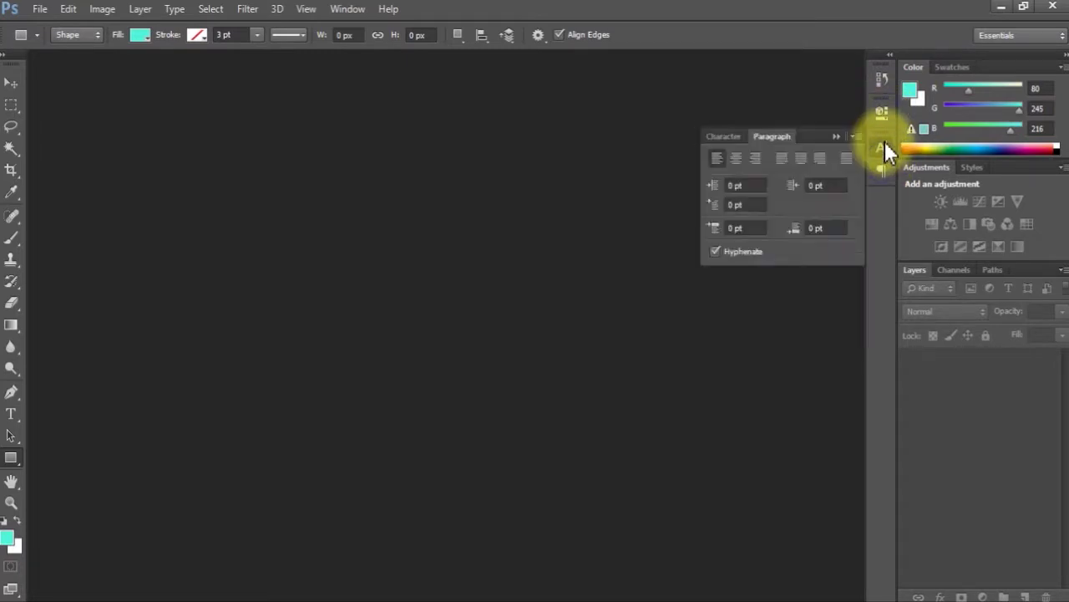
{"action": "left_click", "coordinate": [883, 172]}
{"action": "left_click", "coordinate": [888, 145]}
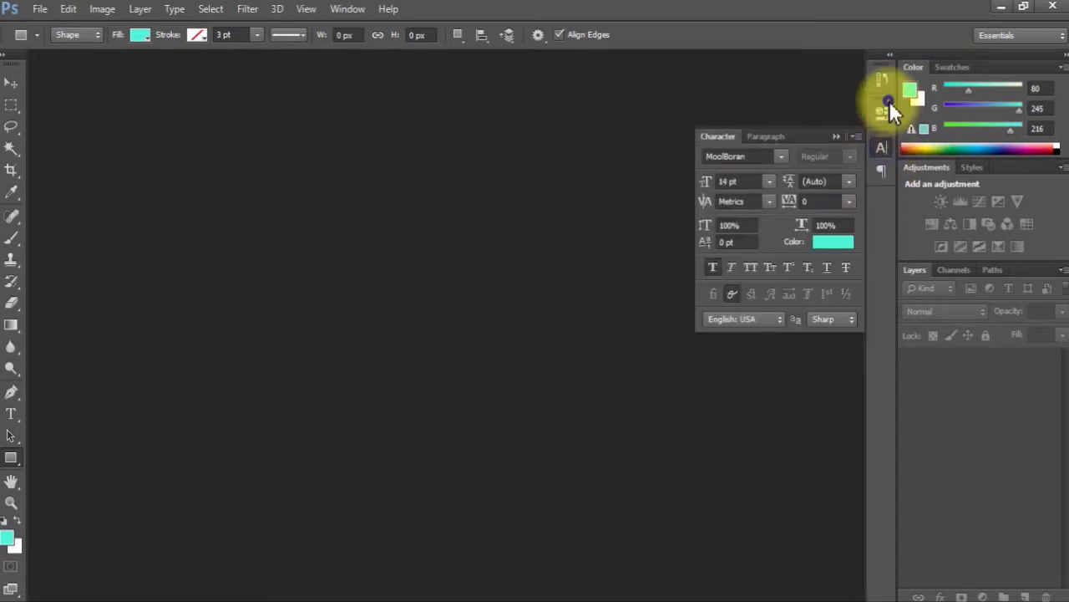
{"action": "left_click", "coordinate": [884, 75]}
{"action": "left_click", "coordinate": [881, 111]}
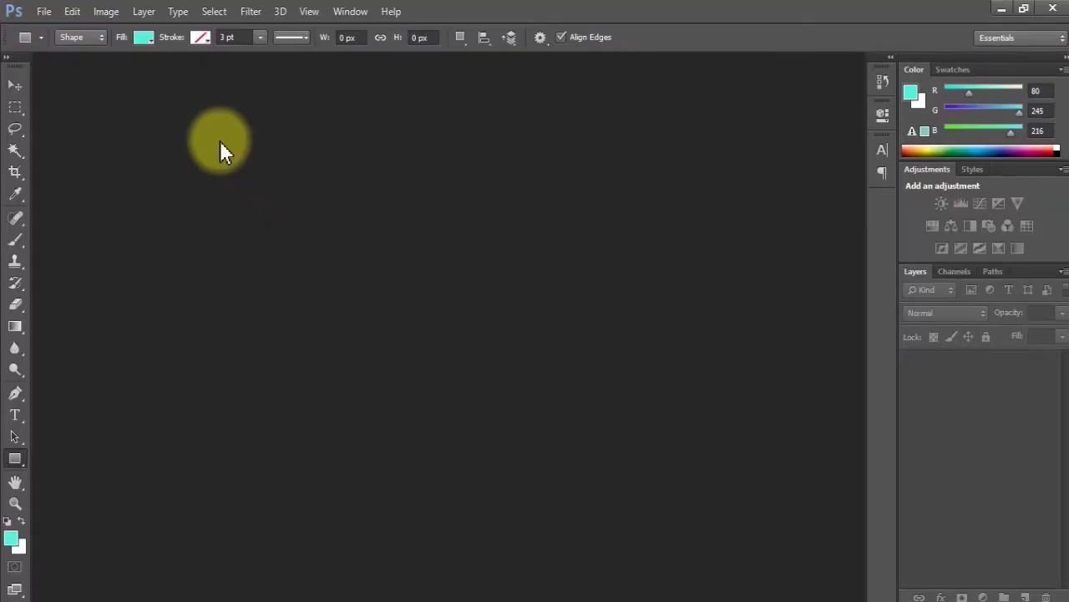
Create a new Photo-preset Landscape 4 x 6 document at 300 ppi and zoom out.
{"action": "left_click", "coordinate": [47, 14]}
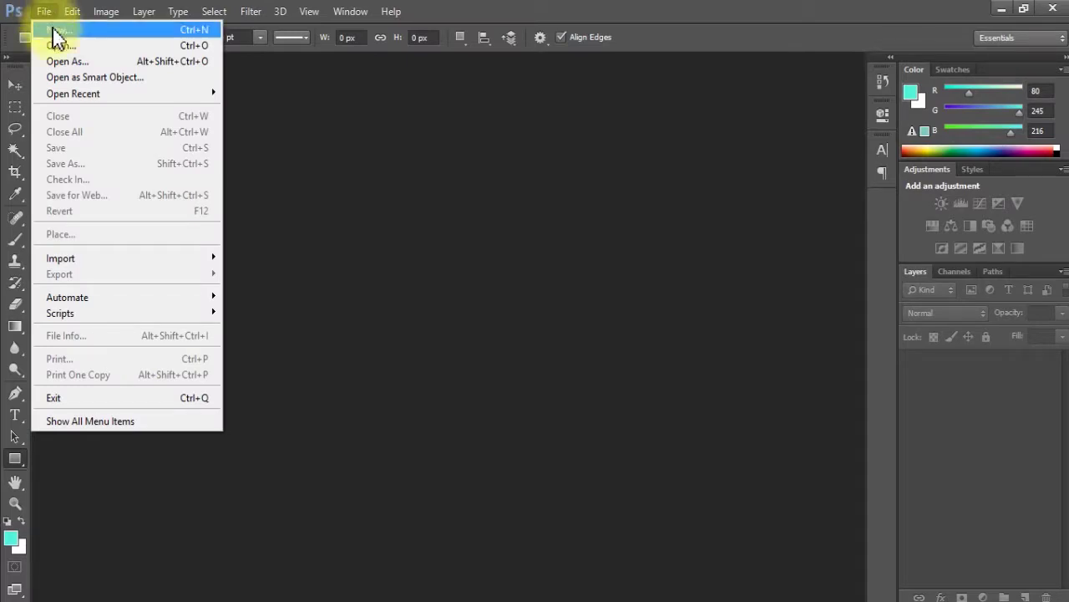
{"action": "left_click", "coordinate": [52, 28]}
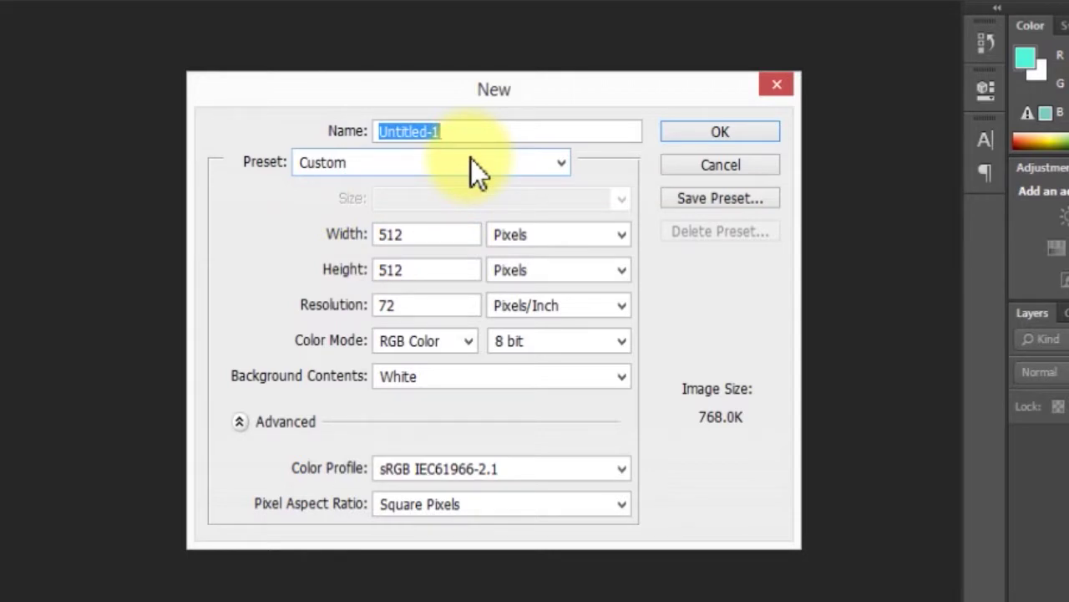
{"action": "left_click", "coordinate": [406, 164]}
{"action": "left_click", "coordinate": [372, 280]}
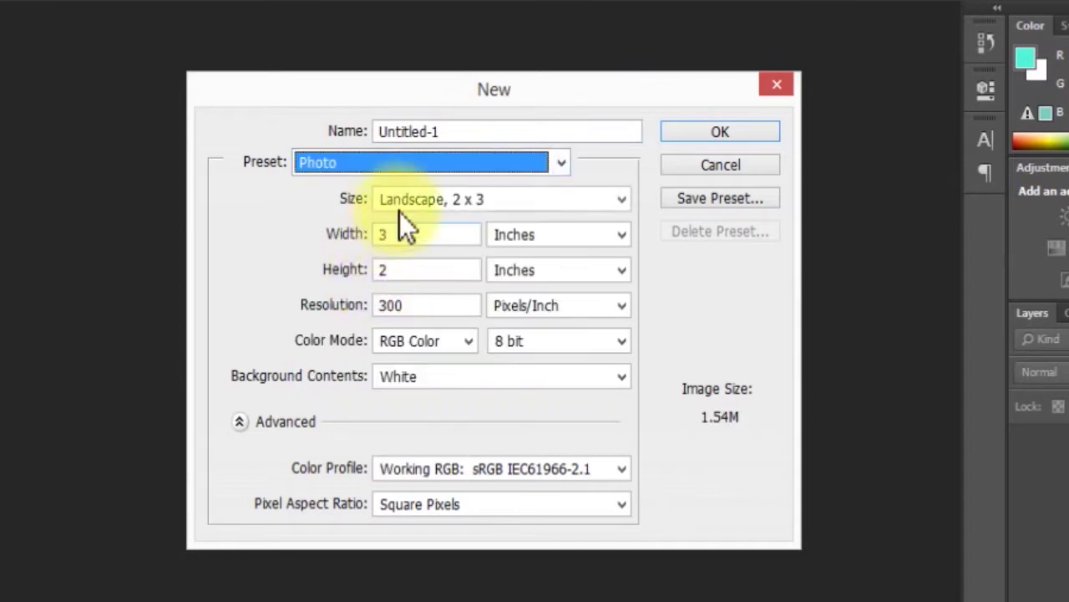
{"action": "left_click", "coordinate": [413, 199]}
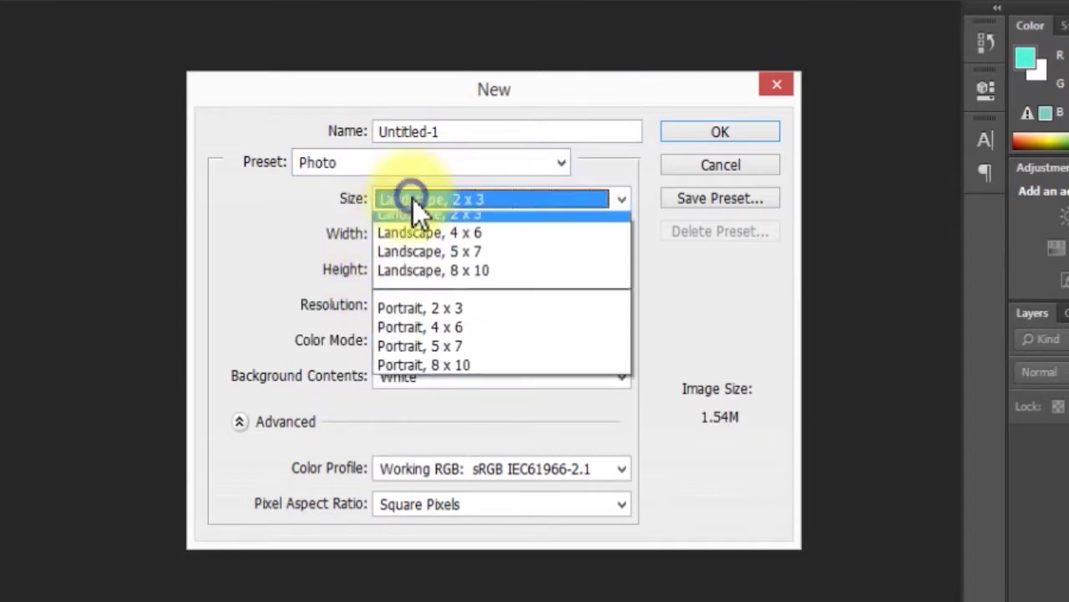
{"action": "left_click", "coordinate": [429, 242]}
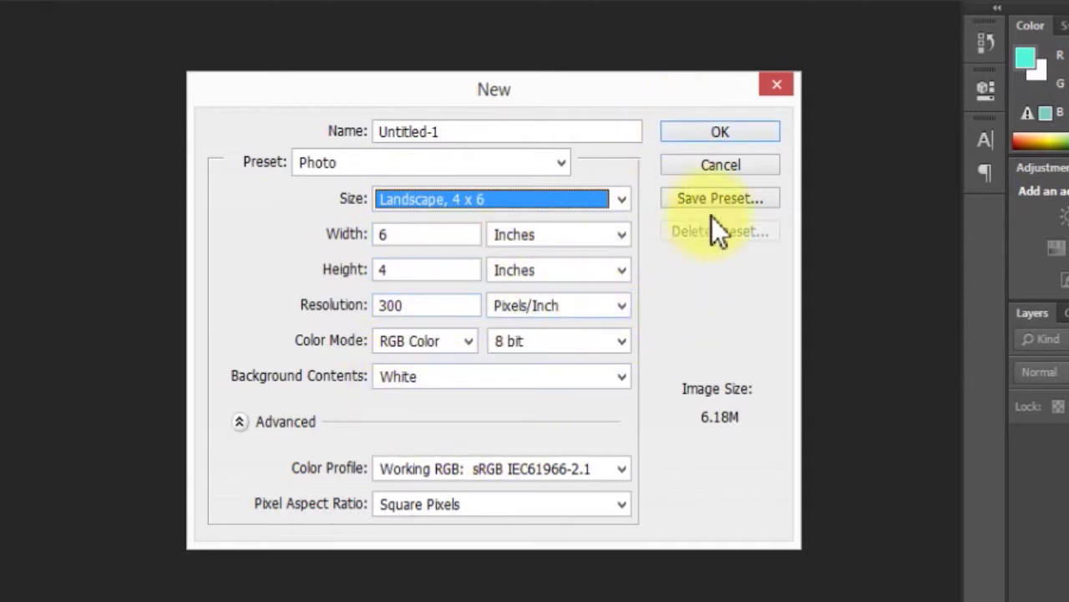
{"action": "left_click", "coordinate": [721, 134]}
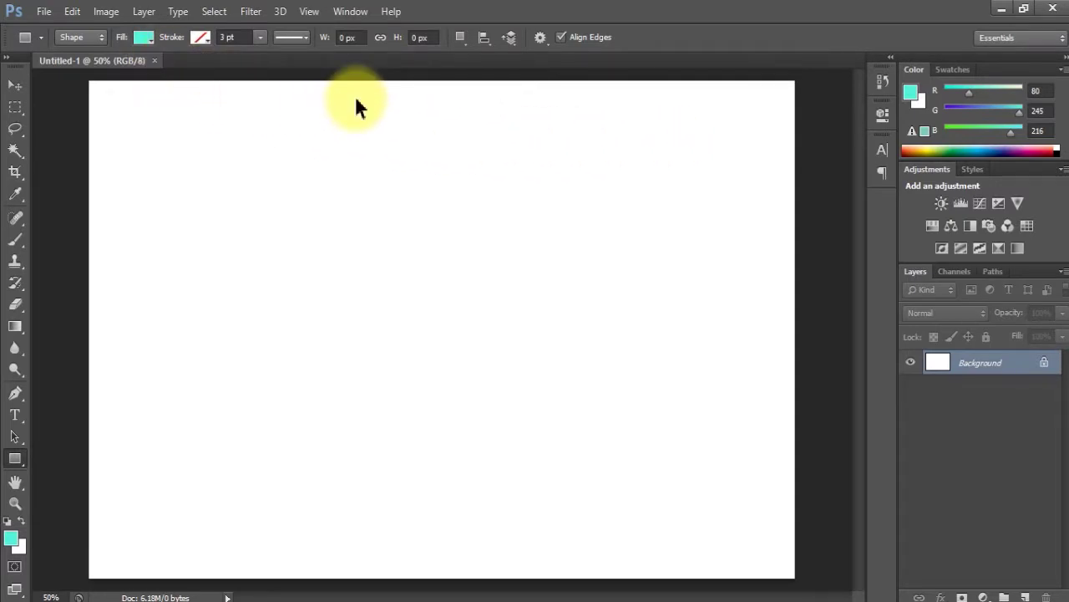
{"action": "key", "text": "ctrl+minus"}
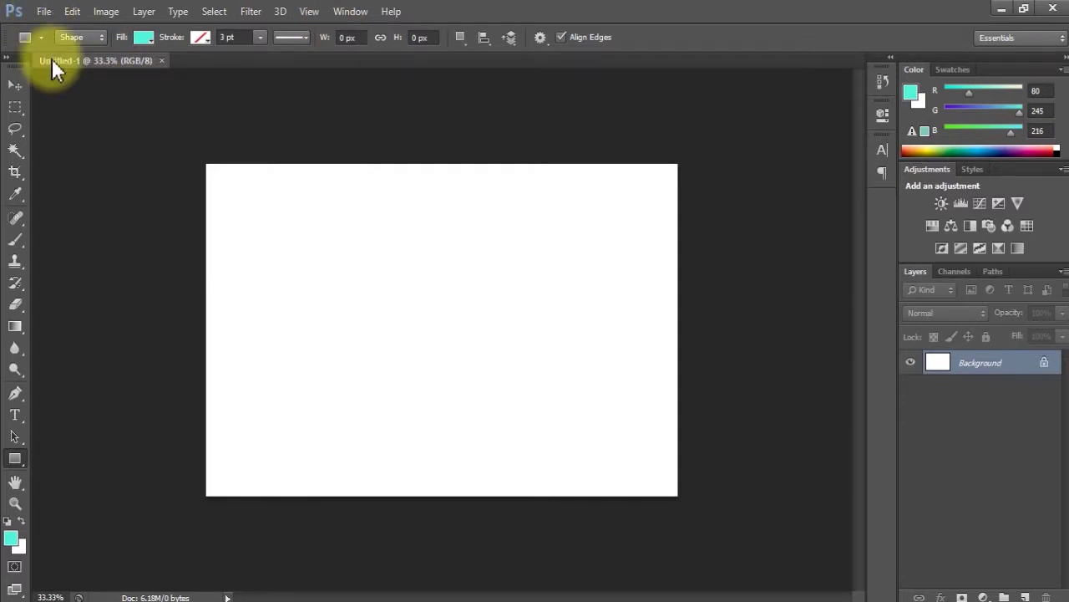
{"action": "left_click", "coordinate": [43, 13]}
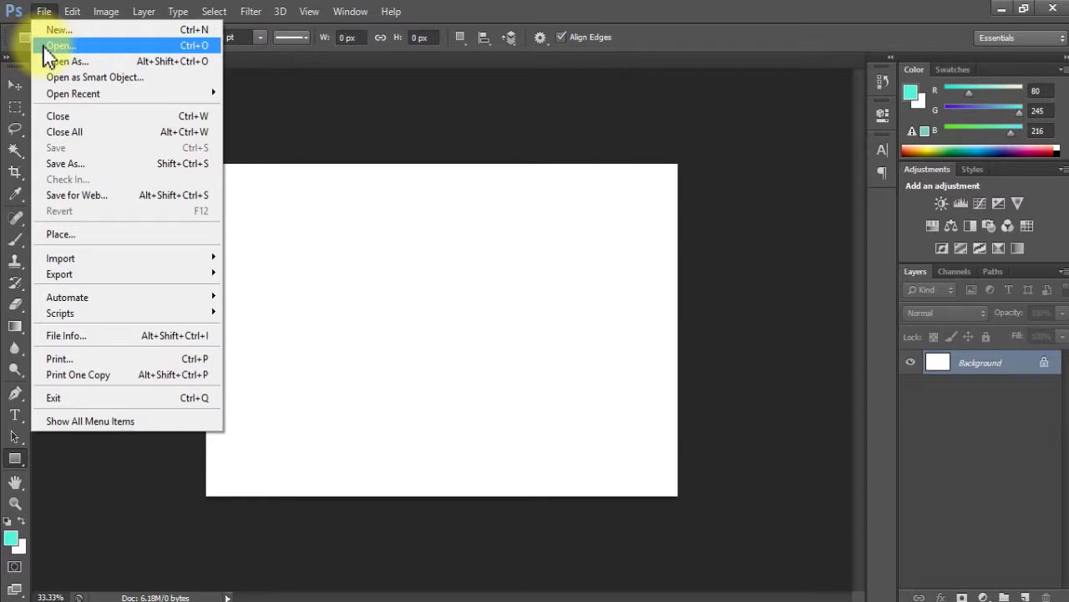
Open stockvault-natures-beauty128731.jpg from the Desktop.
{"action": "left_click", "coordinate": [43, 45]}
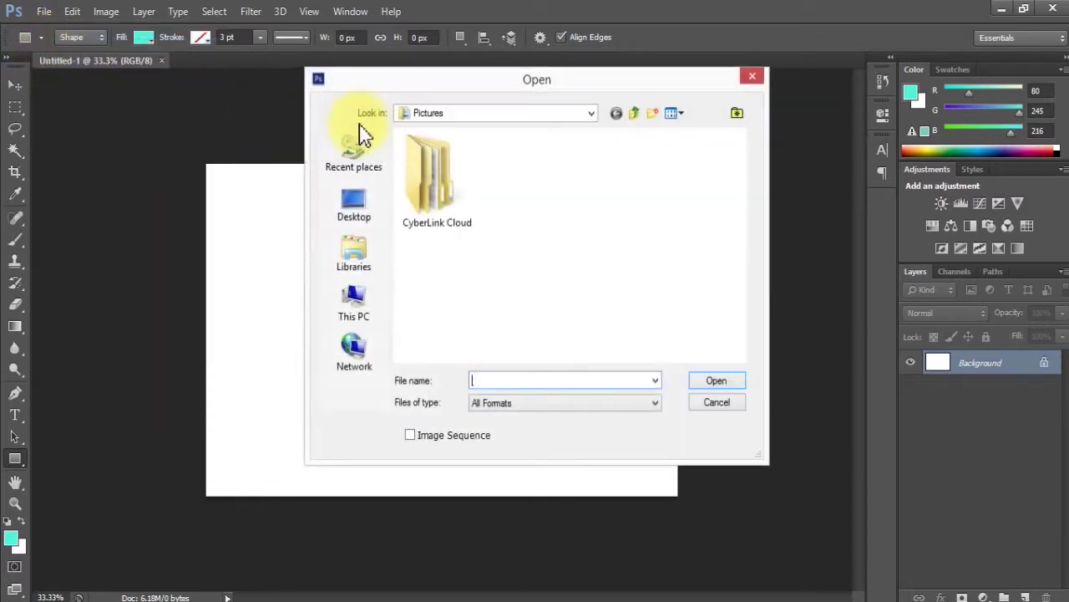
{"action": "left_click", "coordinate": [354, 205]}
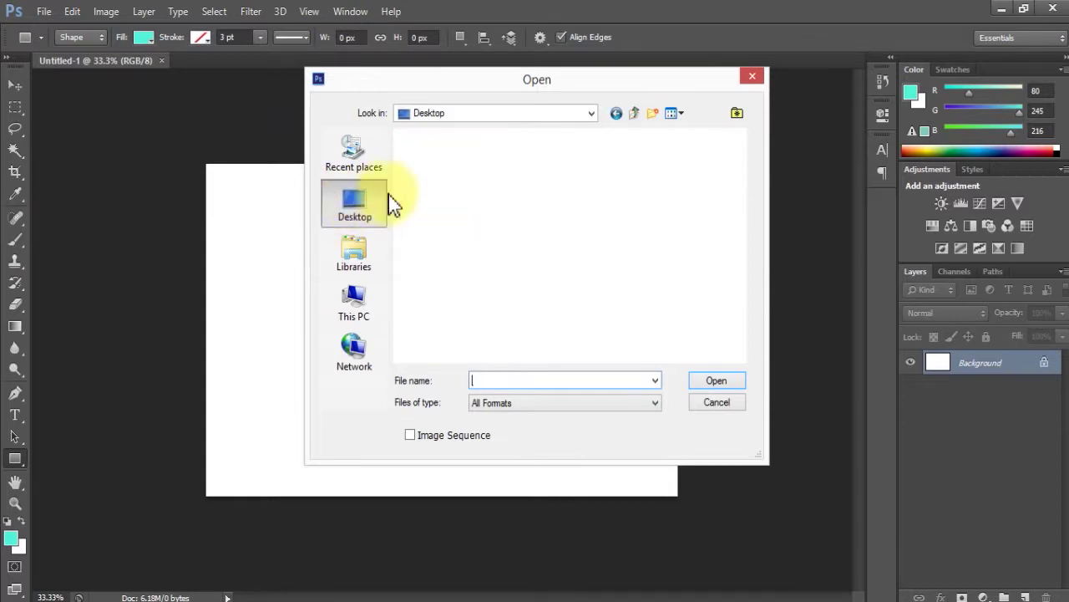
{"action": "left_click_drag", "start_coordinate": [741, 338], "coordinate": [749, 167]}
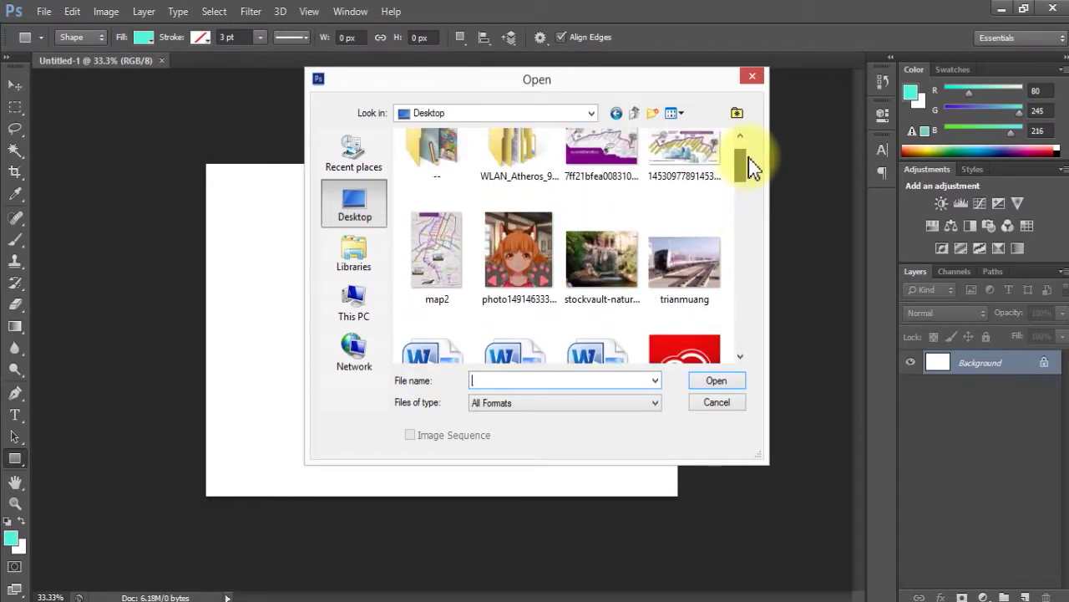
{"action": "double_click", "coordinate": [620, 274]}
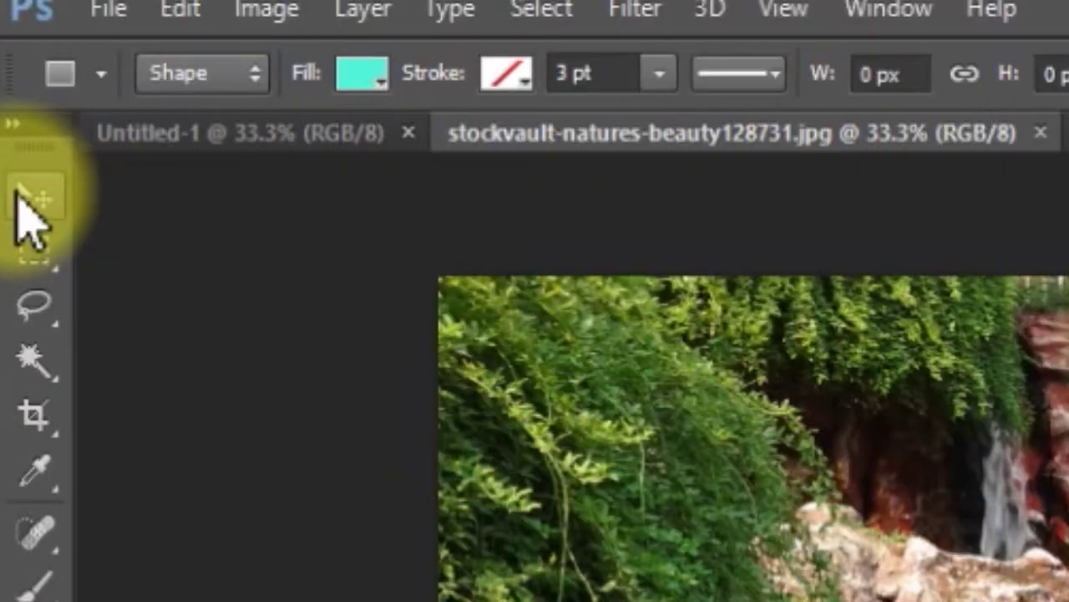
{"action": "left_click", "coordinate": [12, 85]}
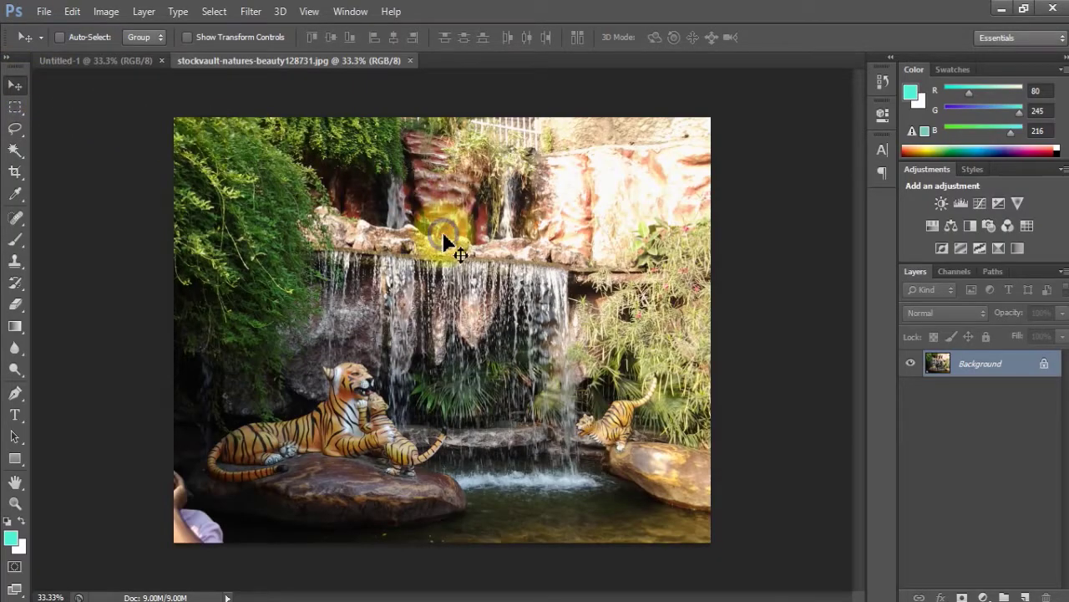
Drag the tiger photo into Untitled-1 and scale it to about 91.5% to fill the canvas.
{"action": "left_click_drag", "start_coordinate": [451, 230], "coordinate": [113, 55]}
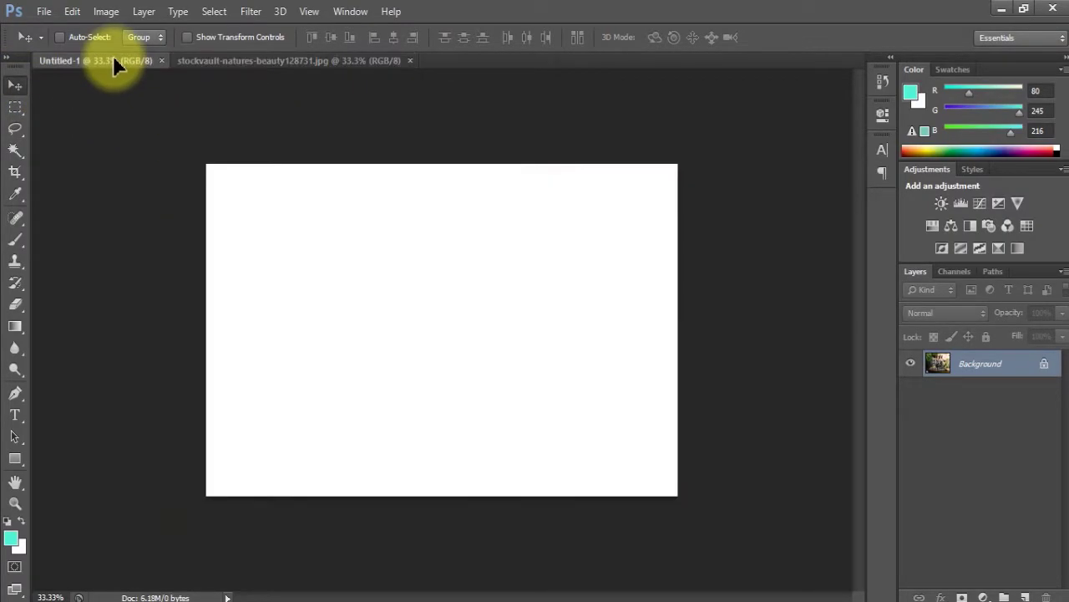
{"action": "mouse_move", "coordinate": [112, 55]}
{"action": "left_mouse_down"}
{"action": "mouse_move", "coordinate": [354, 282]}
{"action": "mouse_move", "coordinate": [400, 299]}
{"action": "mouse_move", "coordinate": [451, 266]}
{"action": "left_mouse_up"}
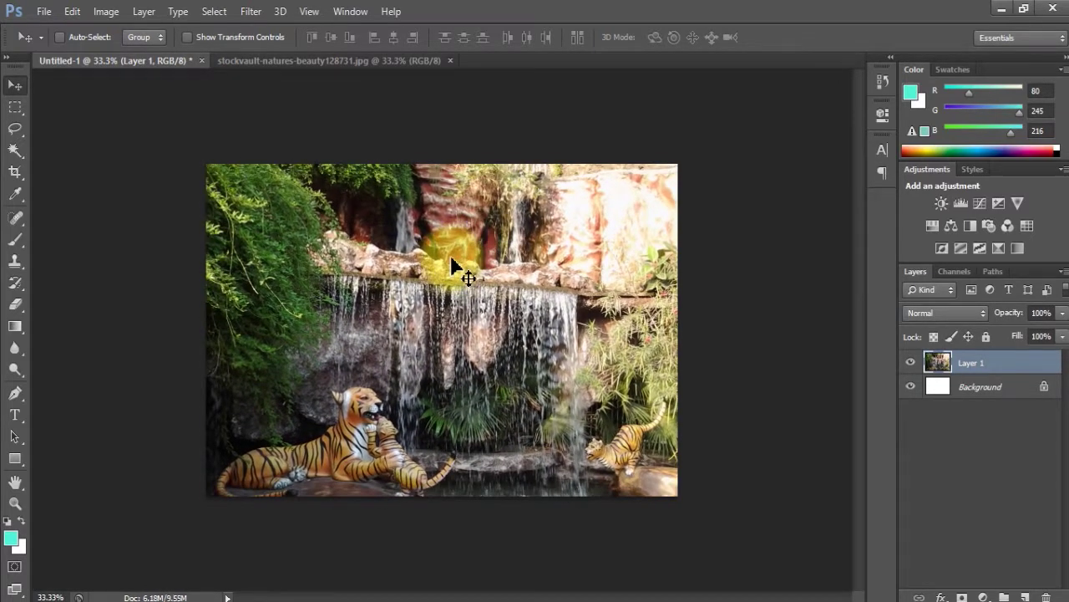
{"action": "key", "text": "ctrl+t"}
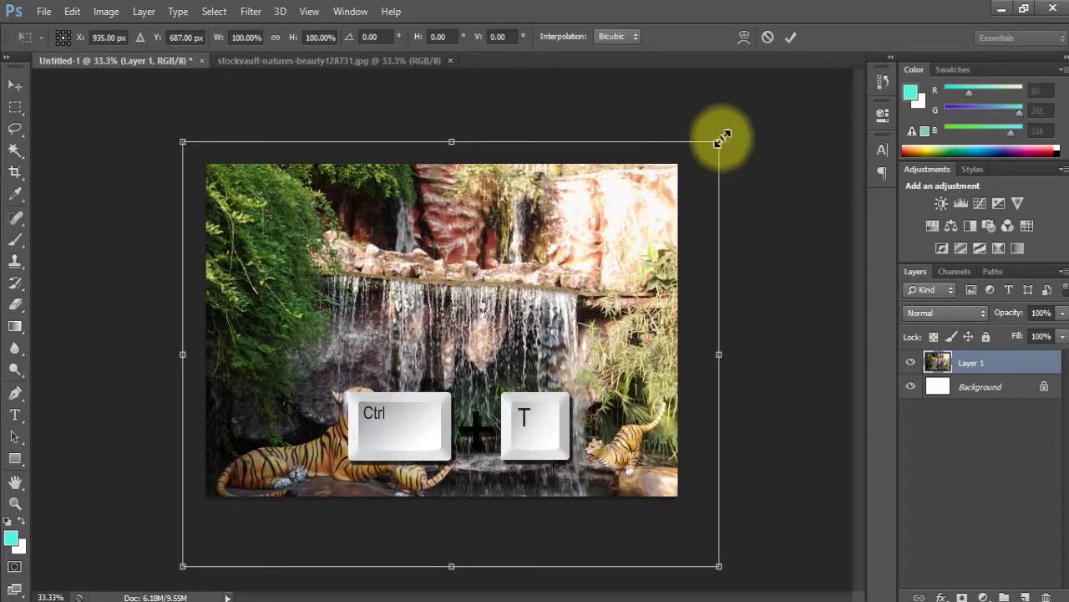
{"action": "left_click_drag", "start_coordinate": [722, 137], "coordinate": [674, 178]}
{"action": "mouse_move", "coordinate": [585, 251]}
{"action": "left_mouse_down"}
{"action": "mouse_move", "coordinate": [605, 200]}
{"action": "mouse_move", "coordinate": [590, 225]}
{"action": "left_mouse_up"}
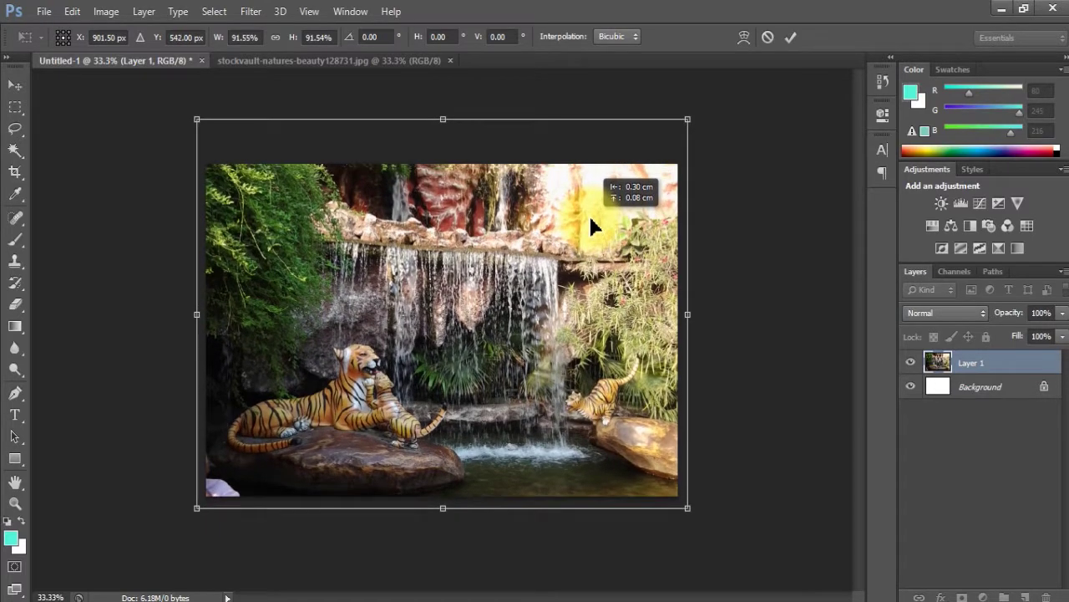
{"action": "left_click", "coordinate": [14, 85]}
{"action": "left_click", "coordinate": [433, 242]}
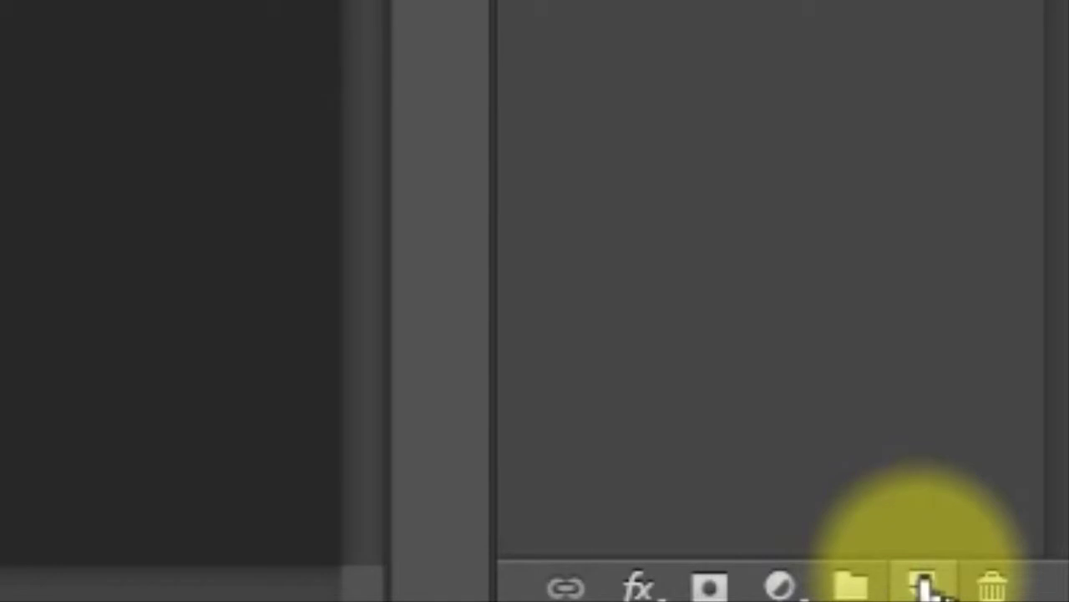
Add a new empty layer and select the Rounded Rectangle Tool.
{"action": "left_click", "coordinate": [924, 585]}
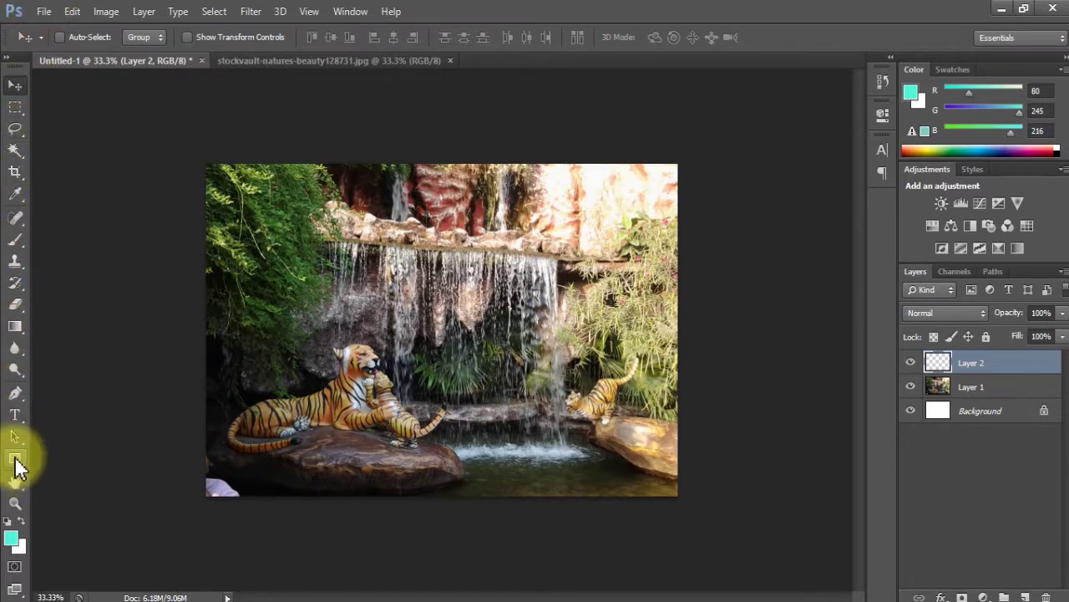
{"action": "left_click", "coordinate": [15, 458]}
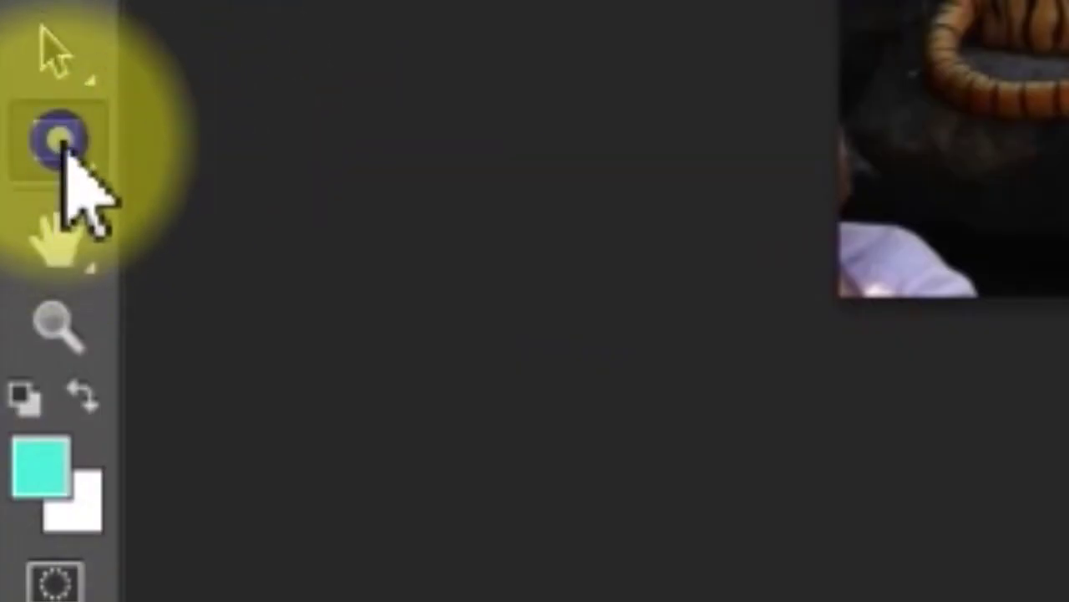
{"action": "right_click", "coordinate": [17, 461]}
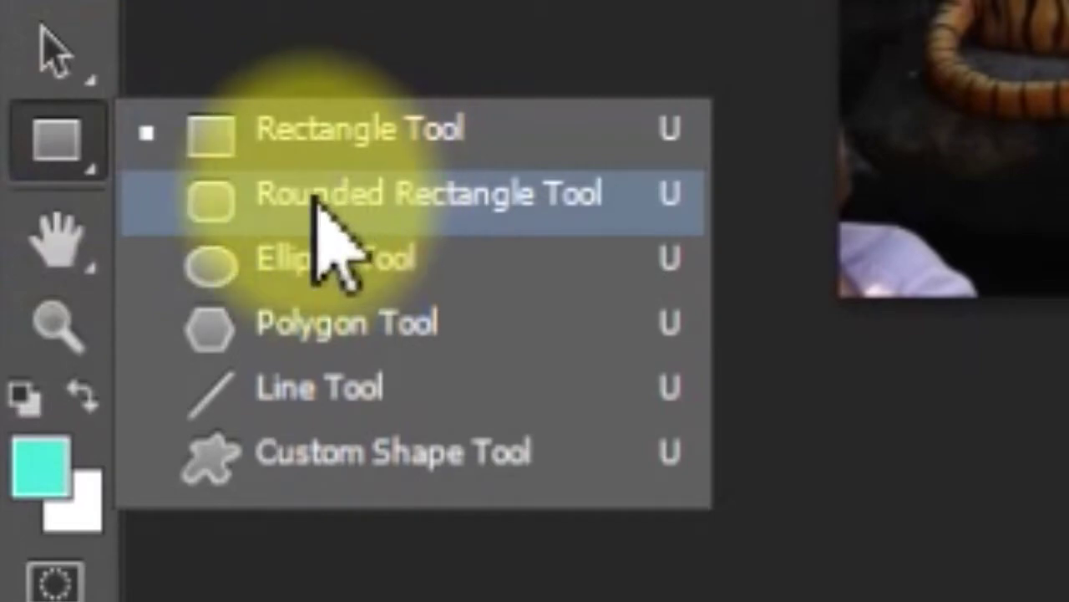
{"action": "left_click", "coordinate": [307, 194]}
Set the foreground colour to white (ffffff).
{"action": "left_click", "coordinate": [12, 539]}
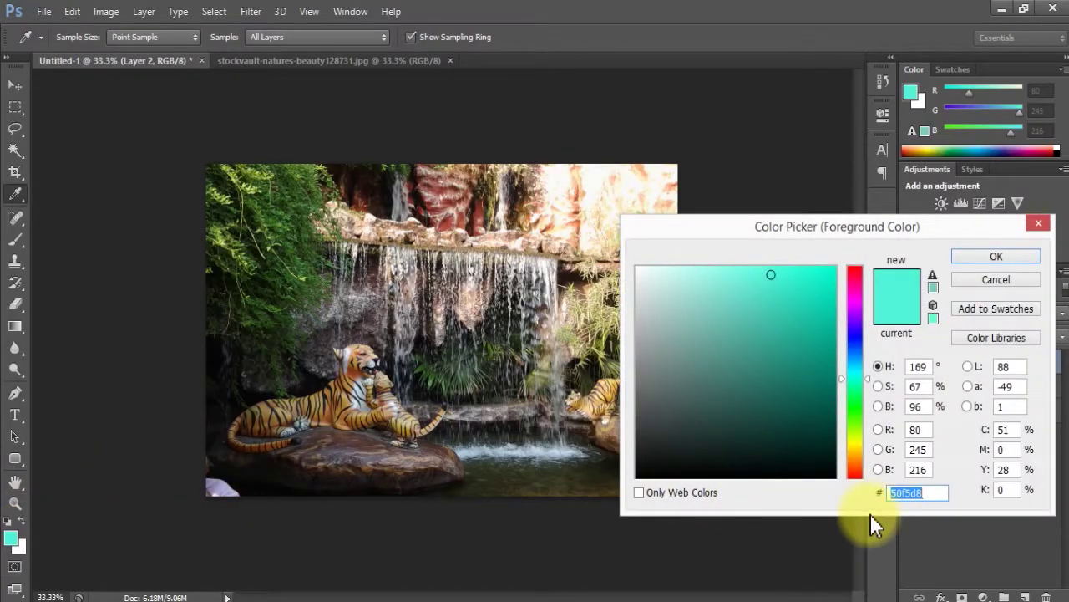
{"action": "left_click", "coordinate": [932, 493]}
{"action": "left_click_drag", "start_coordinate": [932, 493], "coordinate": [860, 497]}
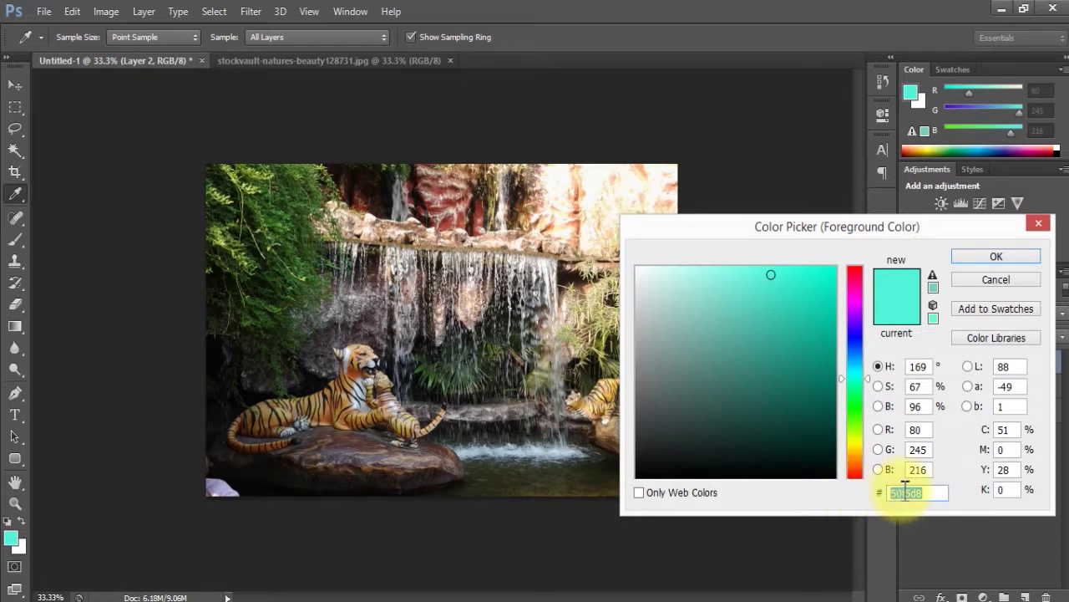
{"action": "type", "text": "ffffff"}
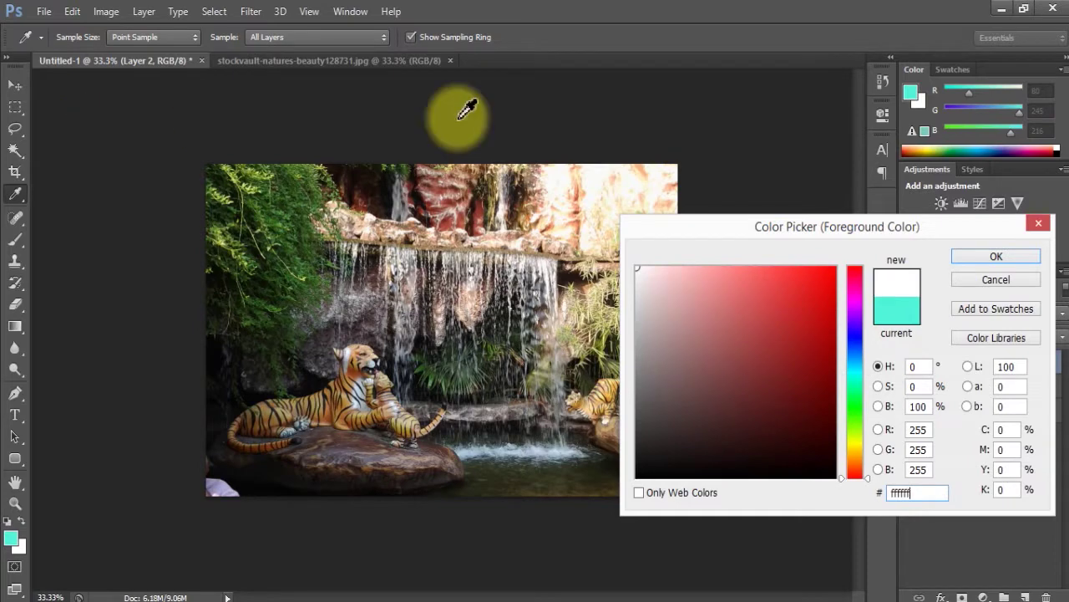
{"action": "left_click", "coordinate": [979, 257]}
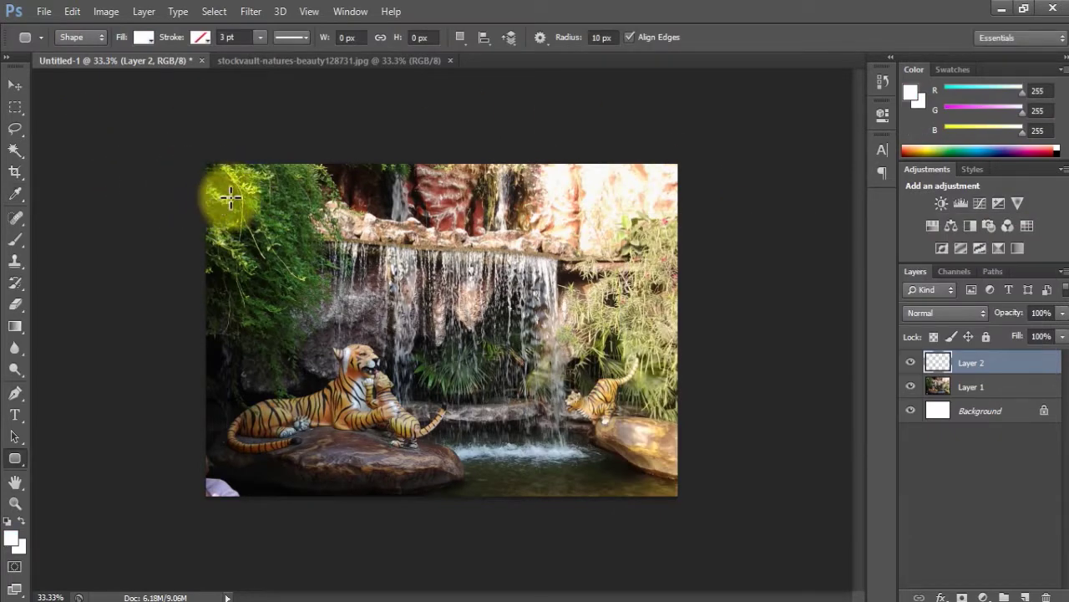
Draw a white rounded rectangle of about 7.7 by 9.7 cm over the card's left half.
{"action": "mouse_move", "coordinate": [212, 167]}
{"action": "left_mouse_down"}
{"action": "mouse_move", "coordinate": [471, 411]}
{"action": "mouse_move", "coordinate": [465, 513]}
{"action": "mouse_move", "coordinate": [461, 477]}
{"action": "mouse_move", "coordinate": [467, 486]}
{"action": "left_mouse_up"}
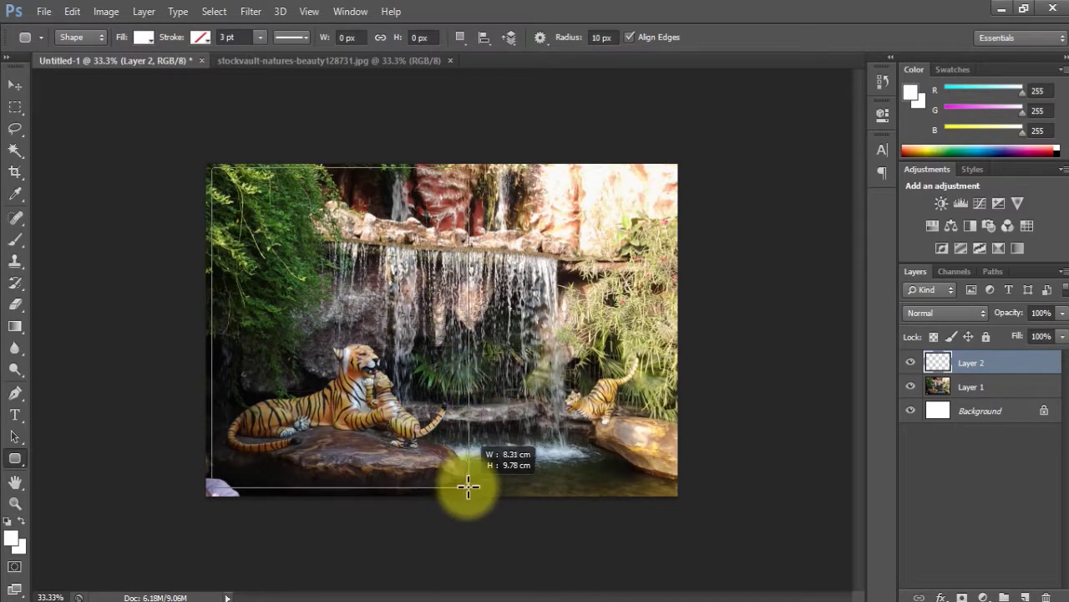
{"action": "mouse_move", "coordinate": [466, 486]}
{"action": "left_mouse_down"}
{"action": "mouse_move", "coordinate": [440, 485]}
{"action": "mouse_move", "coordinate": [450, 489]}
{"action": "left_mouse_up"}
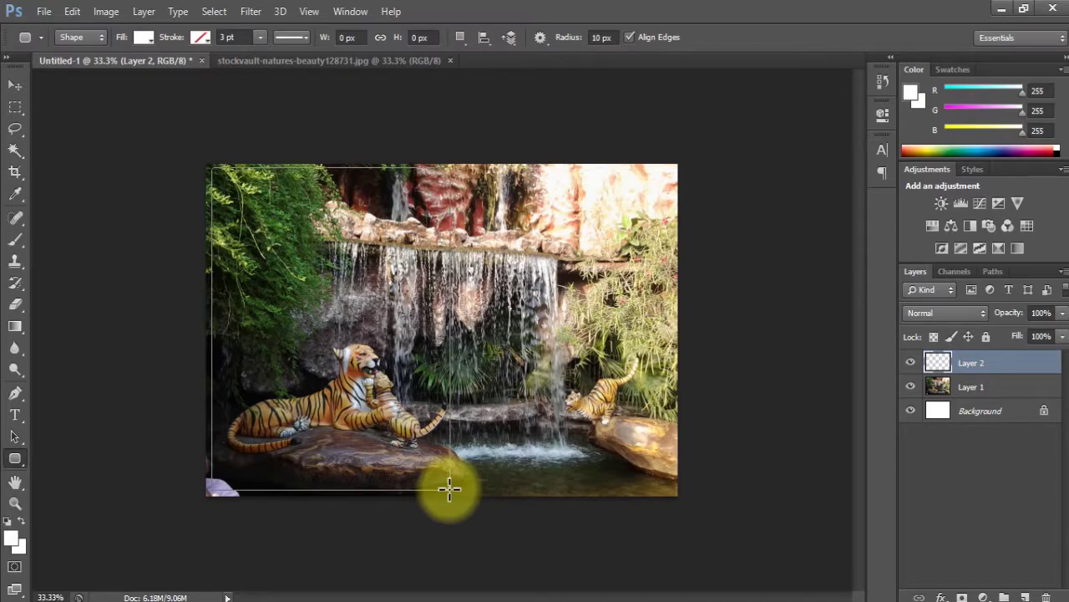
{"action": "left_click_drag", "start_coordinate": [450, 491], "coordinate": [450, 490]}
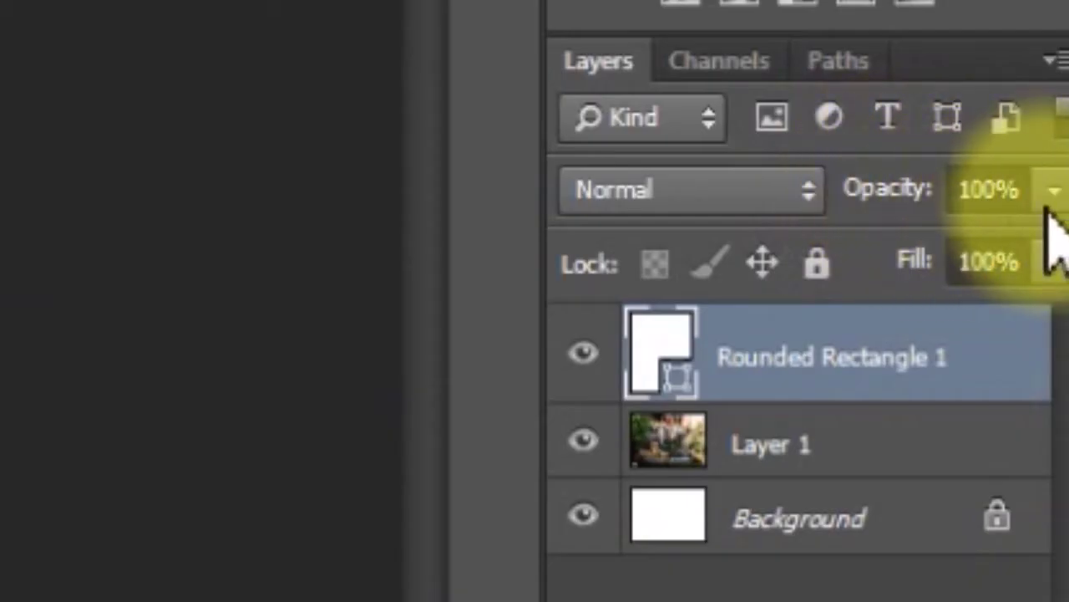
Lower the panel's opacity to 51% and its fill slightly, then add a new empty layer.
{"action": "left_click", "coordinate": [1055, 191]}
{"action": "left_click_drag", "start_coordinate": [1056, 245], "coordinate": [957, 249]}
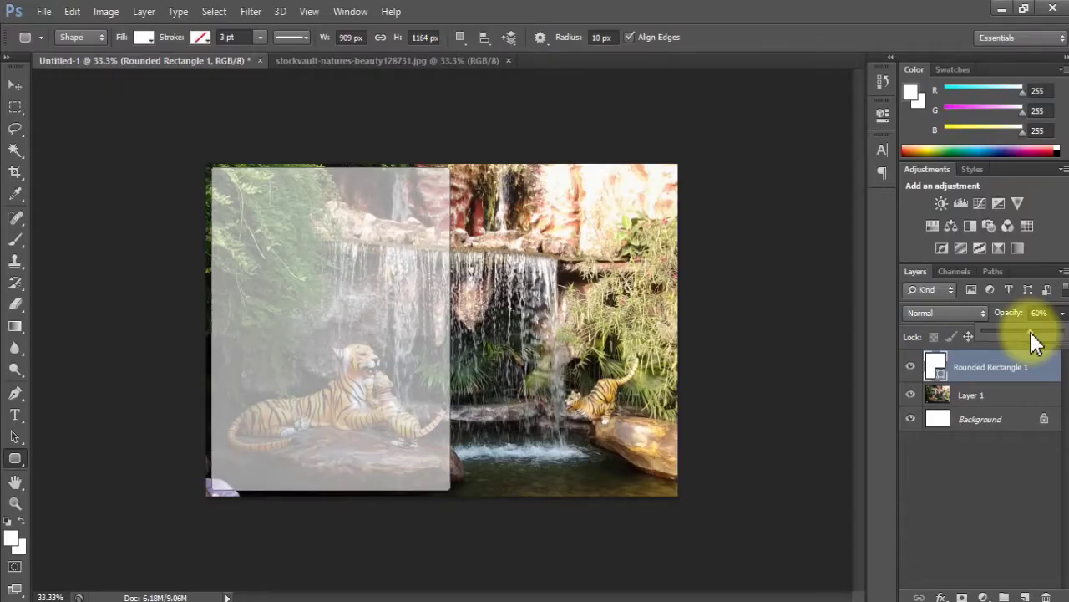
{"action": "left_click", "coordinate": [1062, 313]}
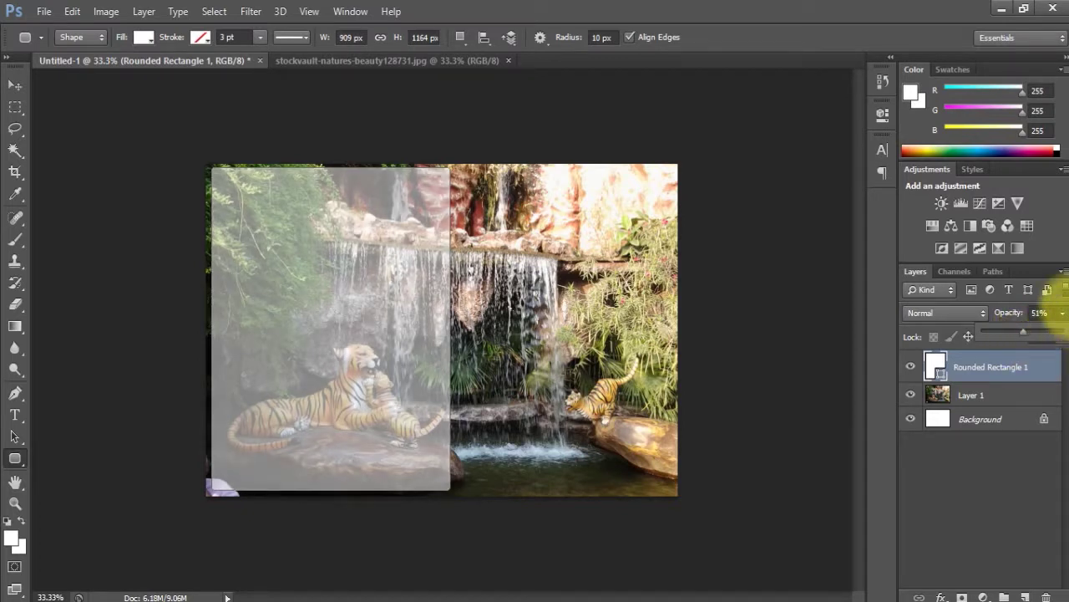
{"action": "left_click", "coordinate": [1062, 336]}
{"action": "mouse_move", "coordinate": [1061, 357]}
{"action": "left_mouse_down"}
{"action": "mouse_move", "coordinate": [1050, 368]}
{"action": "mouse_move", "coordinate": [1056, 349]}
{"action": "left_mouse_up"}
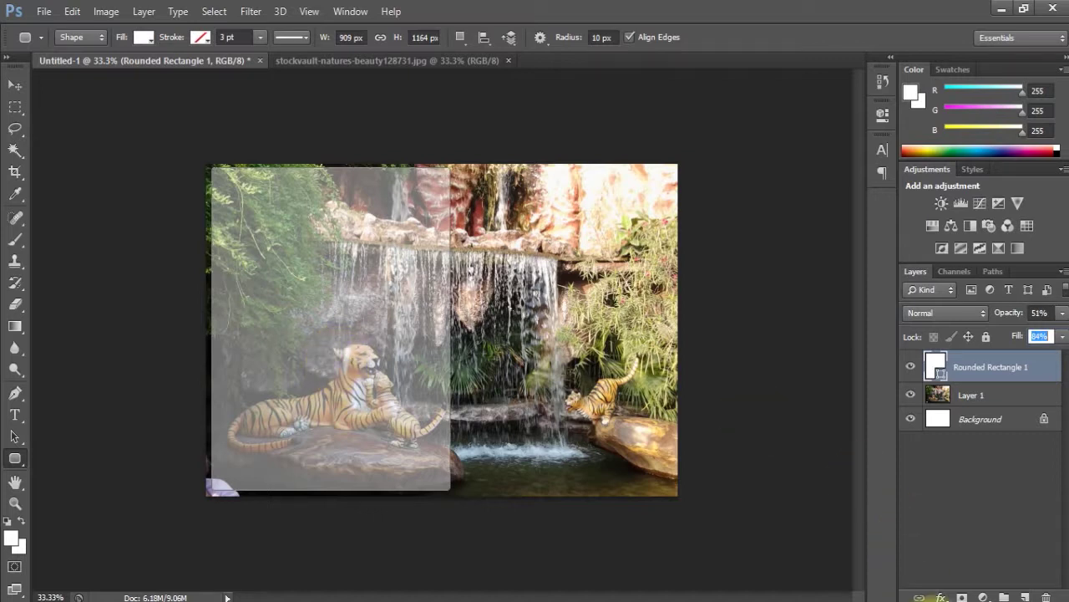
{"action": "left_click", "coordinate": [1026, 596]}
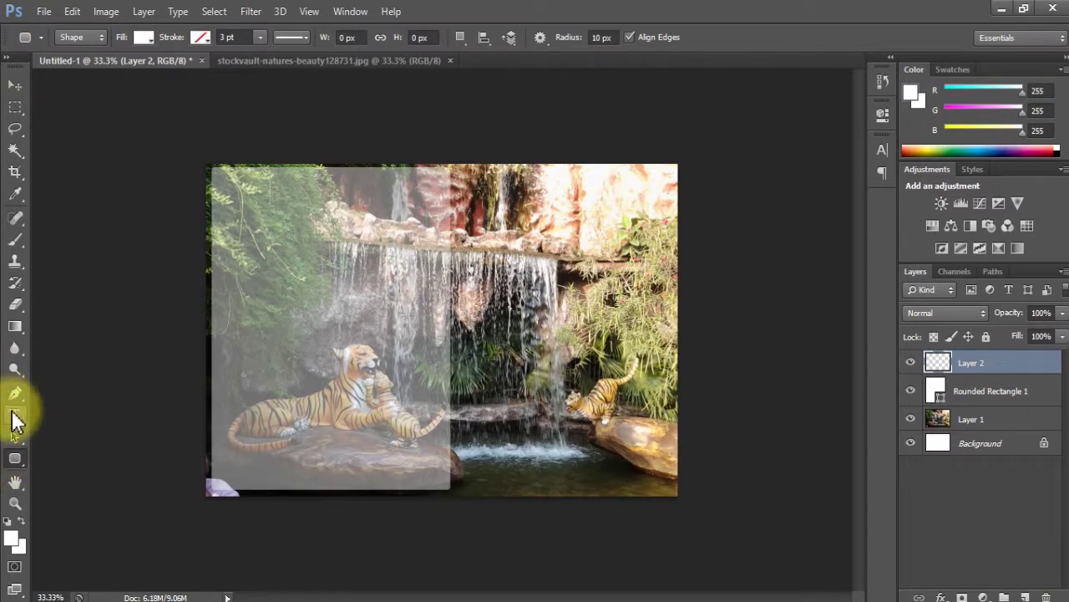
Add the text 'To...' near the panel's top-left corner.
{"action": "left_click", "coordinate": [13, 416]}
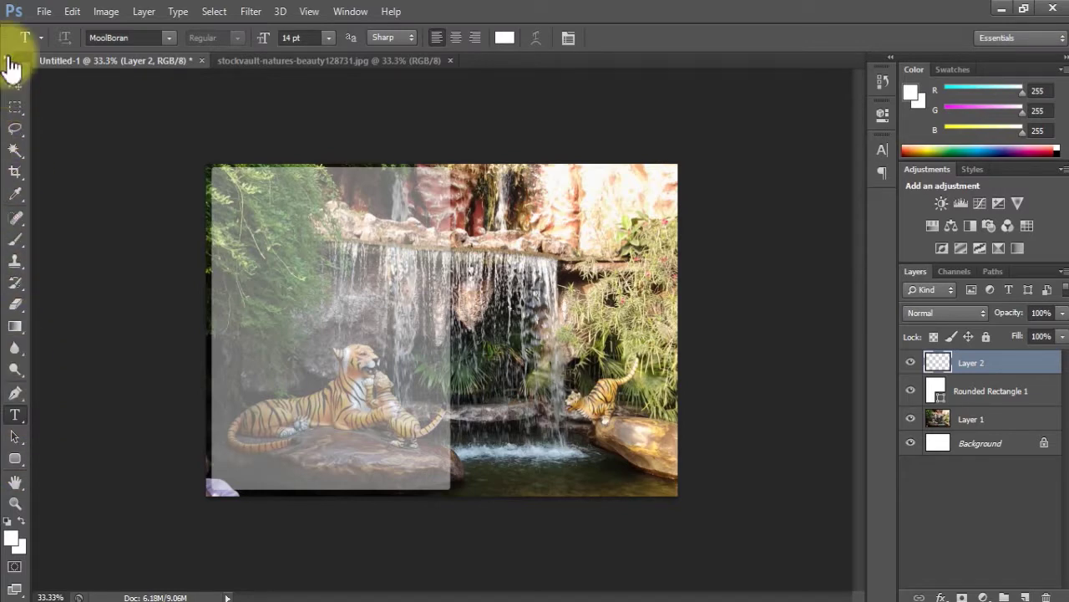
{"action": "left_click", "coordinate": [234, 198]}
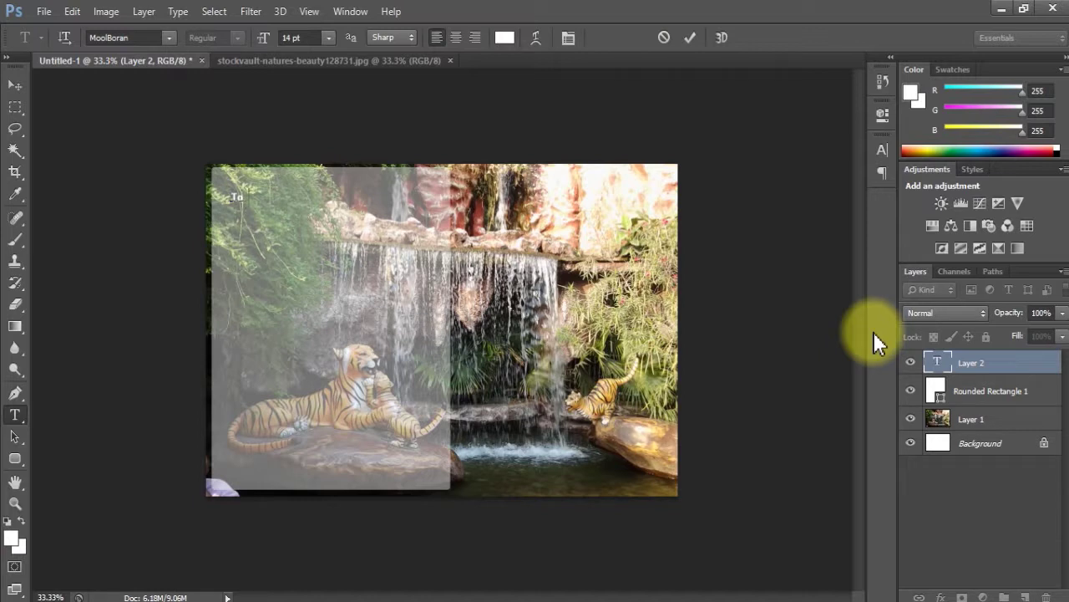
{"action": "left_click", "coordinate": [15, 85]}
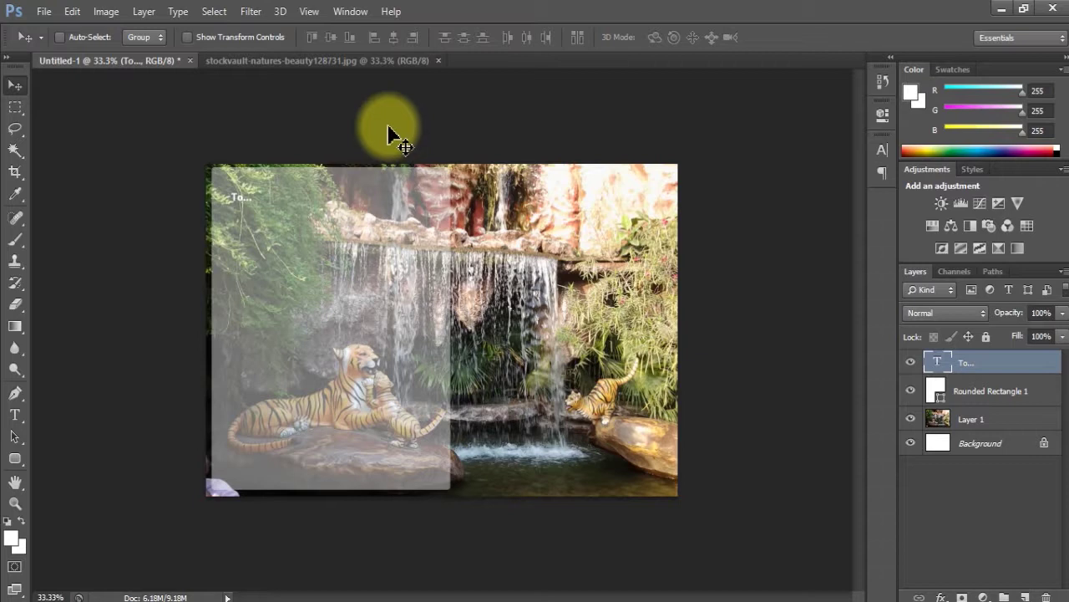
Enlarge the To... text to about 249% and position it at the panel's top-left.
{"action": "key", "text": "ctrl+t"}
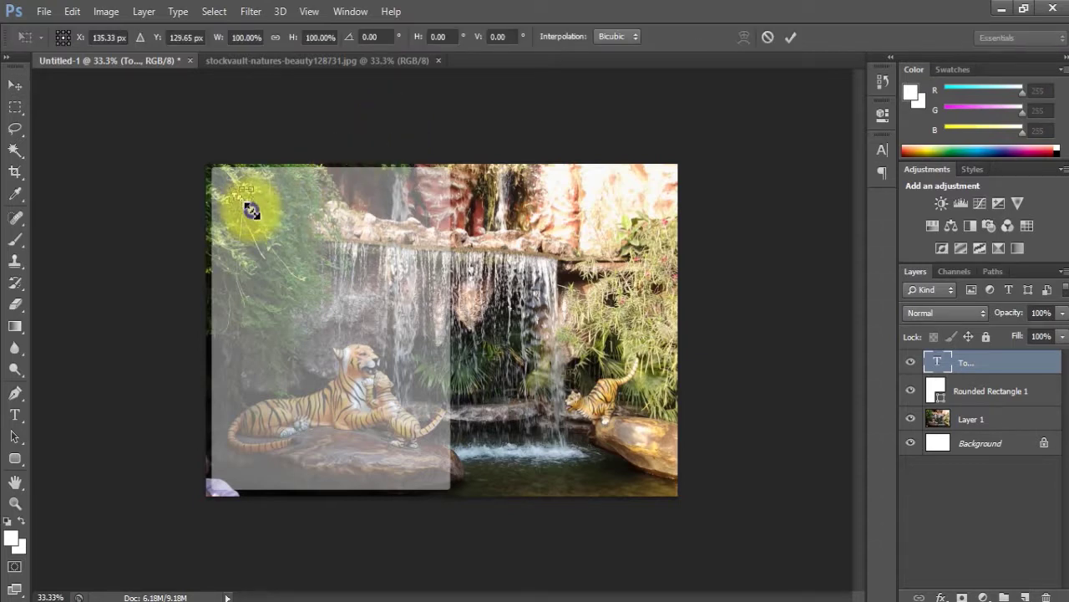
{"action": "left_click_drag", "start_coordinate": [251, 208], "coordinate": [284, 244]}
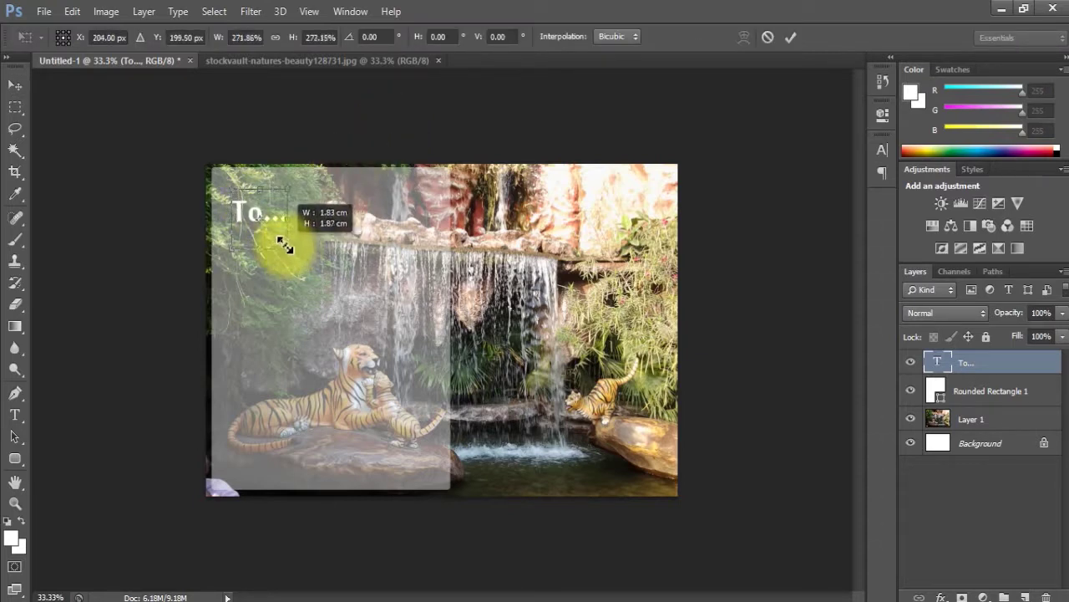
{"action": "left_click_drag", "start_coordinate": [284, 244], "coordinate": [257, 202]}
{"action": "left_click", "coordinate": [14, 85]}
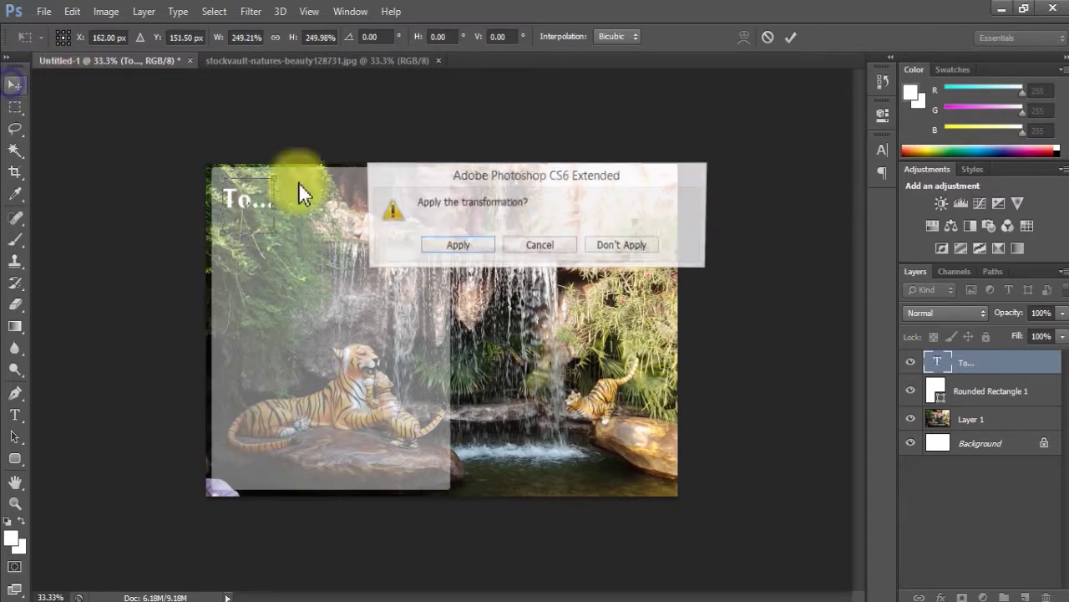
{"action": "left_click", "coordinate": [456, 246]}
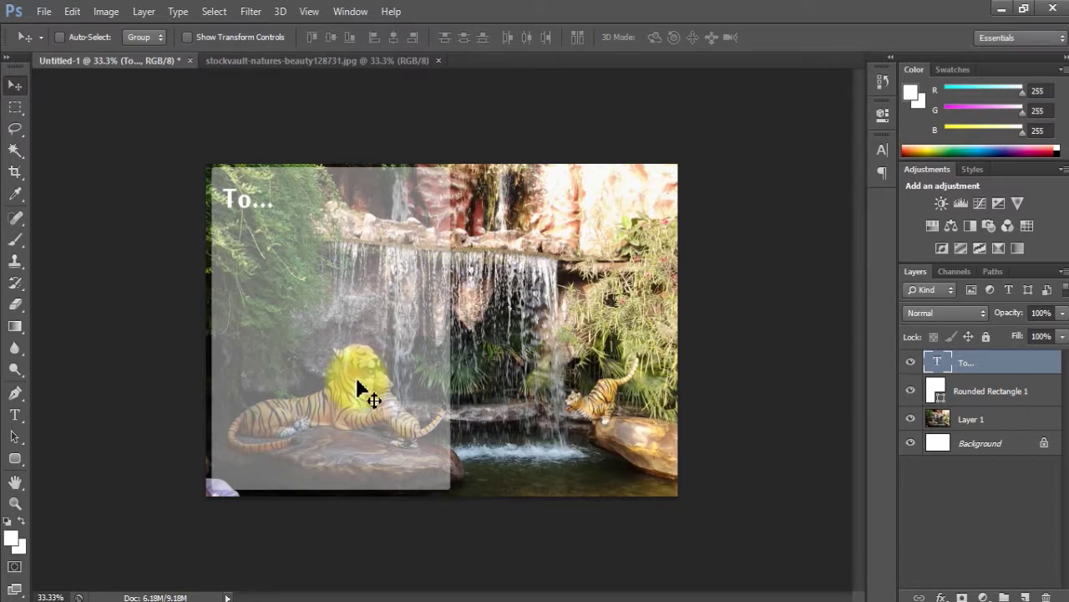
{"action": "left_click", "coordinate": [16, 416]}
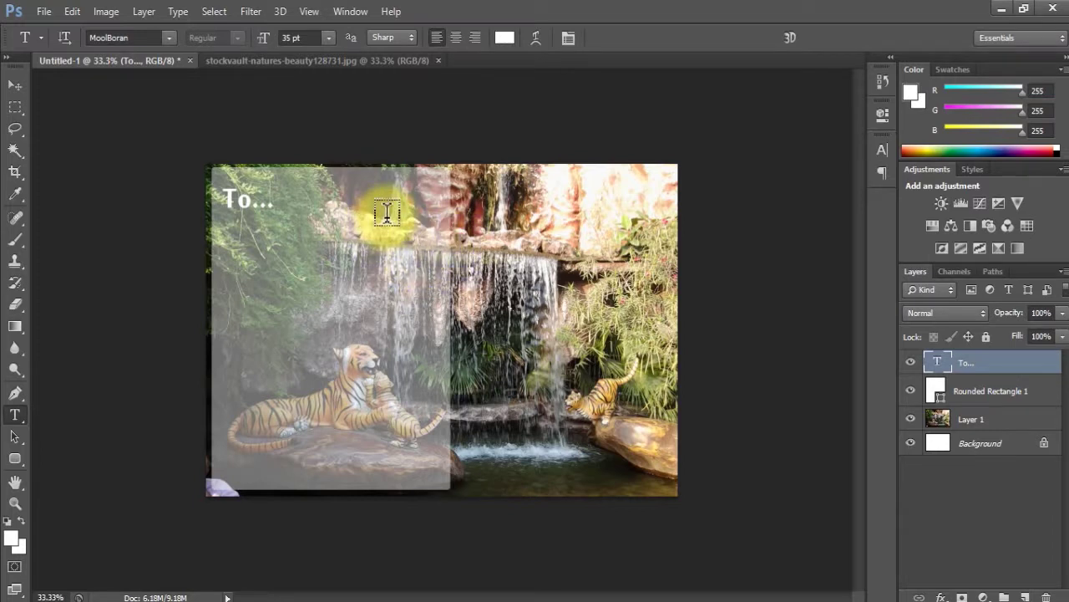
Show the Character panel with the To... text's MoolBoran 35 pt white settings.
{"action": "left_click", "coordinate": [881, 148]}
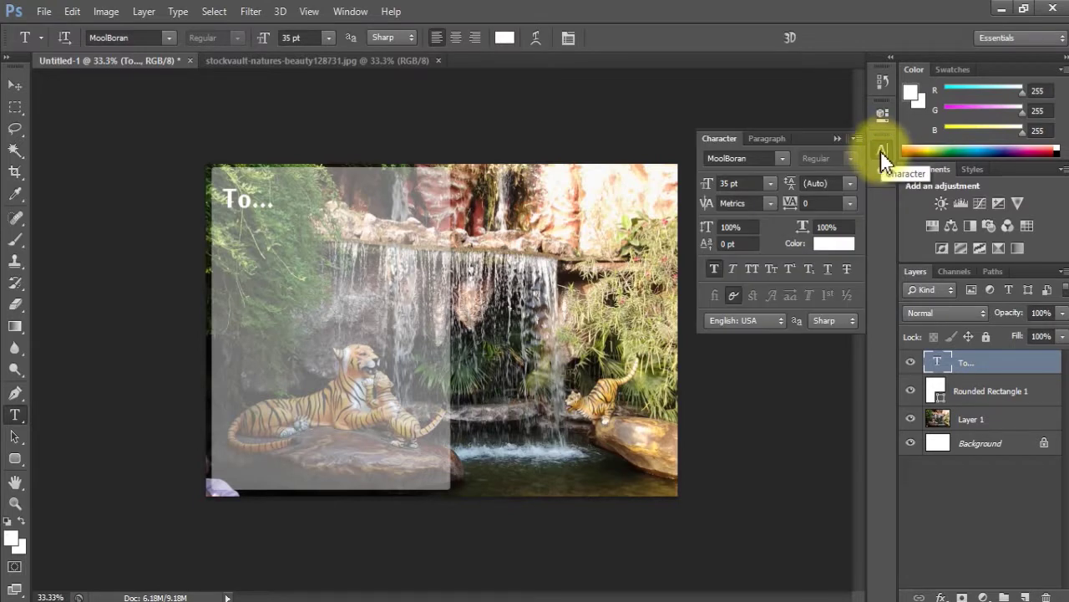
{"action": "left_click", "coordinate": [882, 146]}
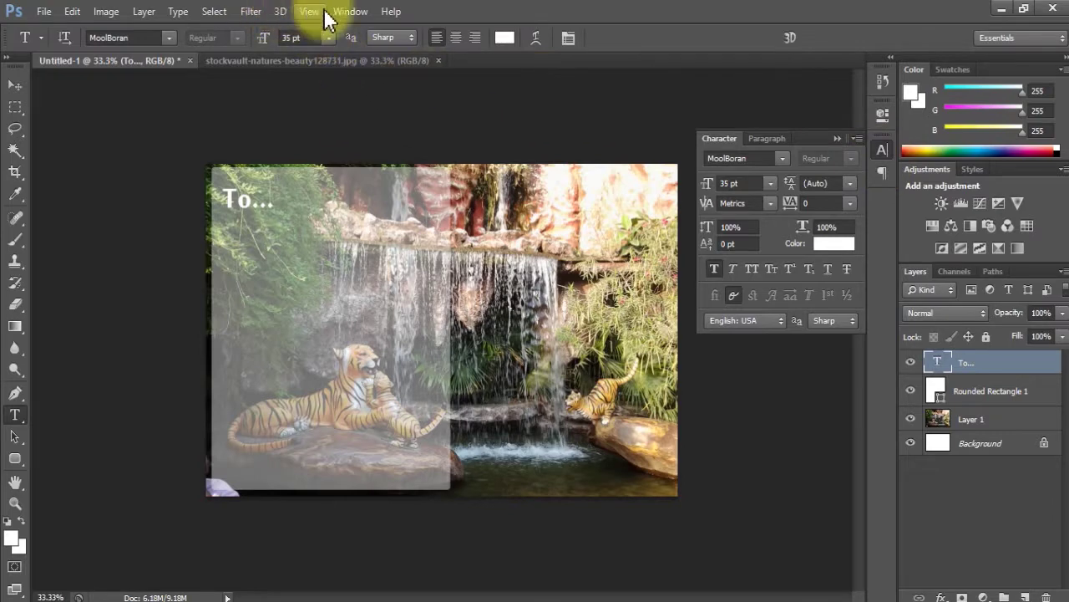
{"action": "left_click", "coordinate": [351, 12]}
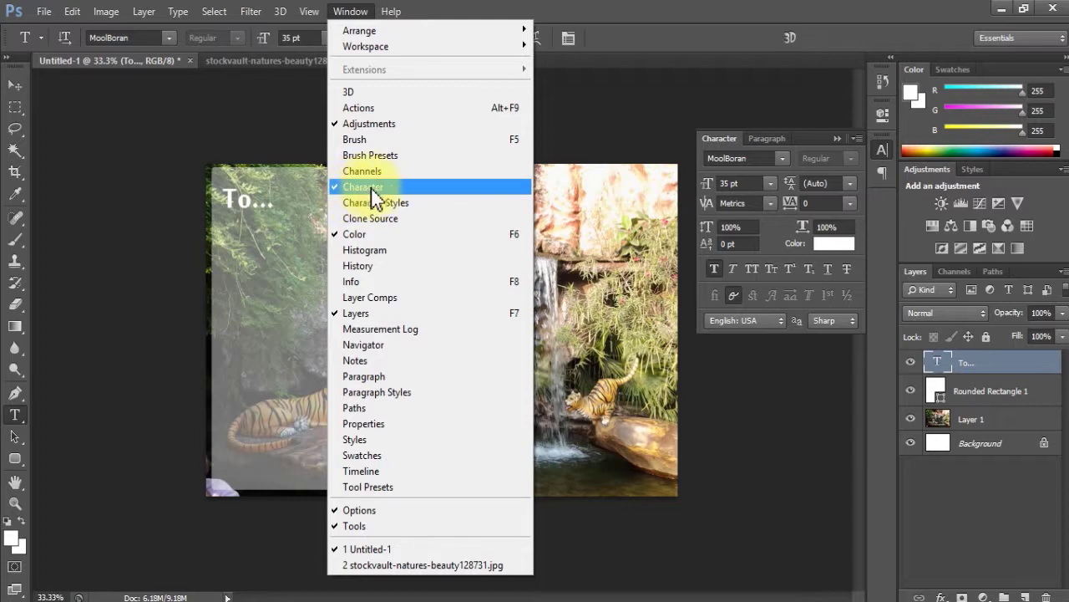
{"action": "left_click", "coordinate": [373, 188]}
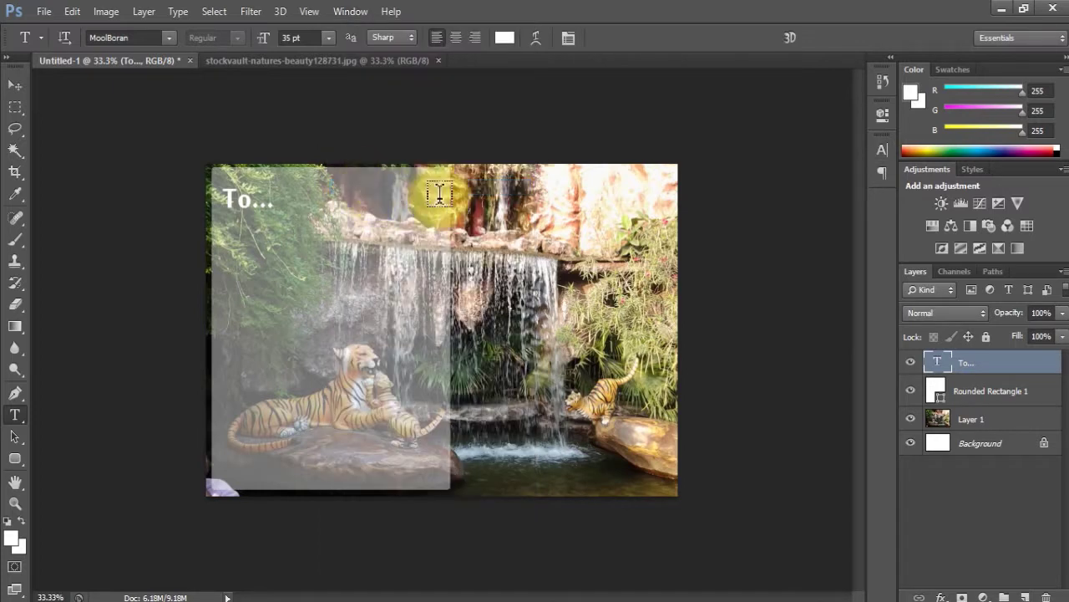
{"action": "left_click", "coordinate": [881, 149]}
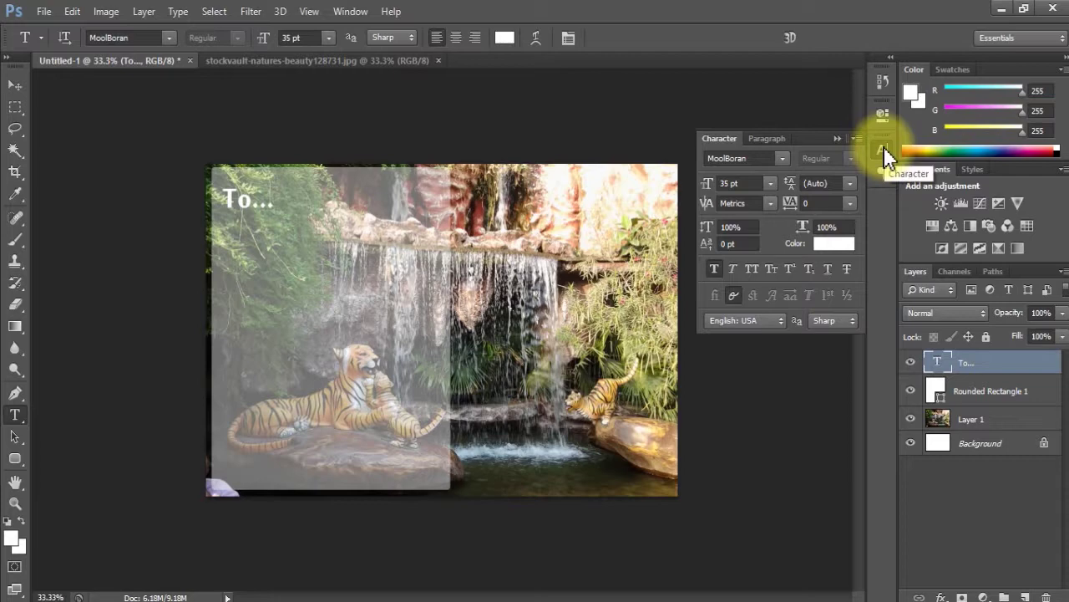
Make the To... text black (#000000).
{"action": "left_click", "coordinate": [836, 243]}
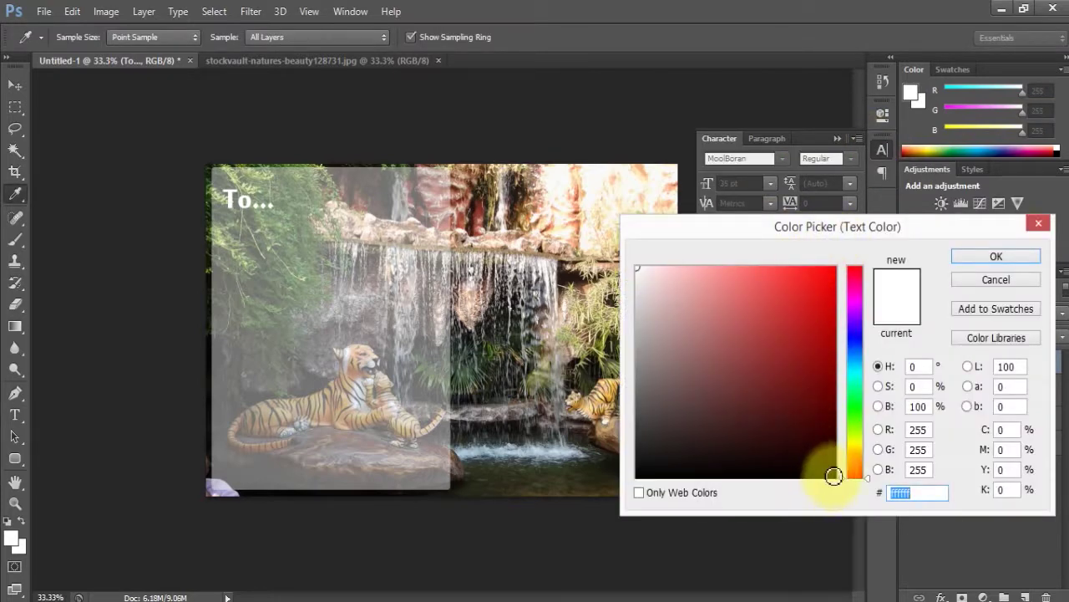
{"action": "left_click", "coordinate": [835, 476]}
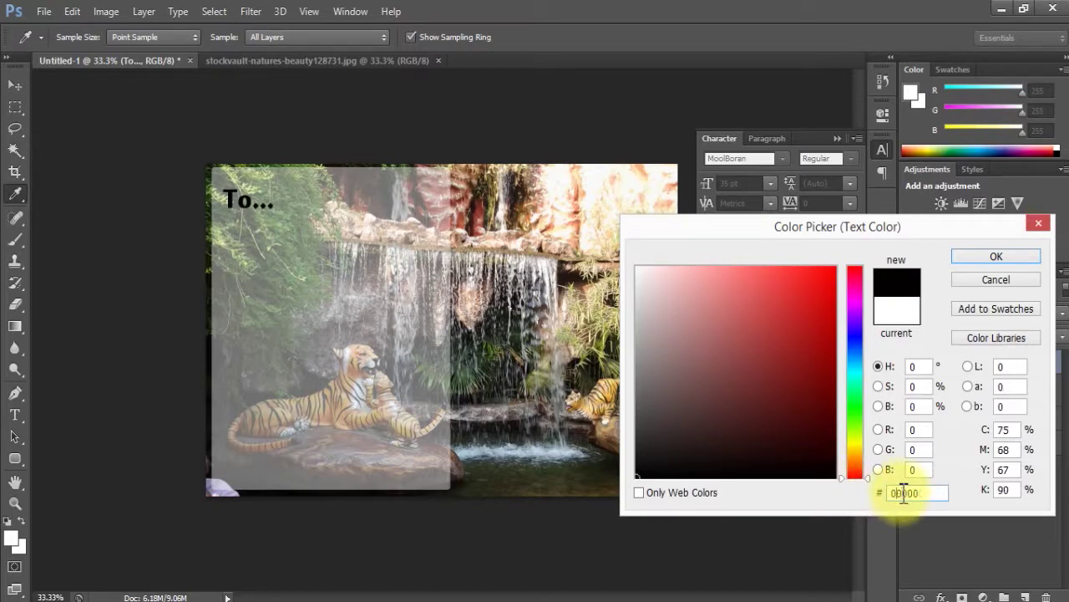
{"action": "left_click", "coordinate": [993, 259]}
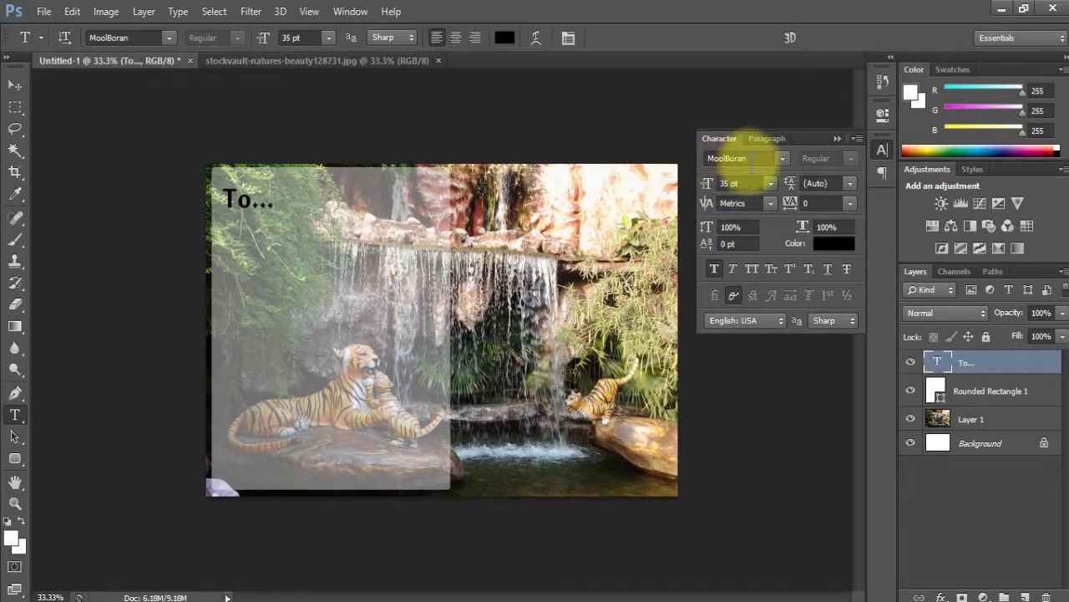
Try the 3Sipugun and Angsana New fonts on the To... text.
{"action": "left_click", "coordinate": [781, 157]}
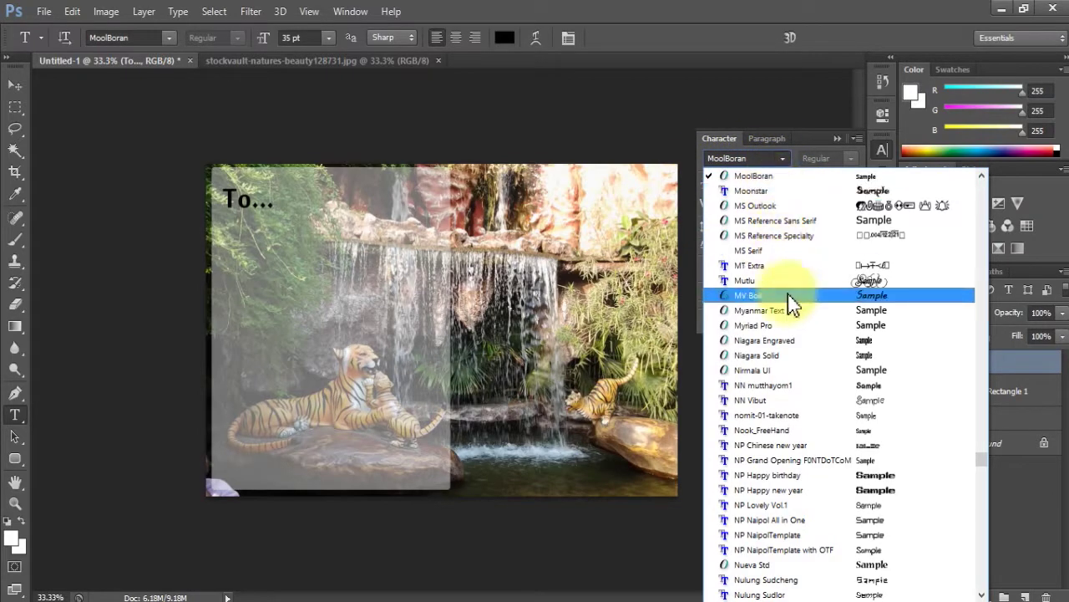
{"action": "scroll", "coordinate": [802, 242], "scroll_direction": "up", "scroll_amount": 1}
{"action": "scroll", "coordinate": [806, 242], "scroll_direction": "up", "scroll_amount": 4}
{"action": "mouse_move", "coordinate": [981, 452]}
{"action": "left_mouse_down"}
{"action": "mouse_move", "coordinate": [993, 349]}
{"action": "mouse_move", "coordinate": [979, 303]}
{"action": "mouse_move", "coordinate": [980, 185]}
{"action": "left_mouse_up"}
{"action": "left_click", "coordinate": [864, 235]}
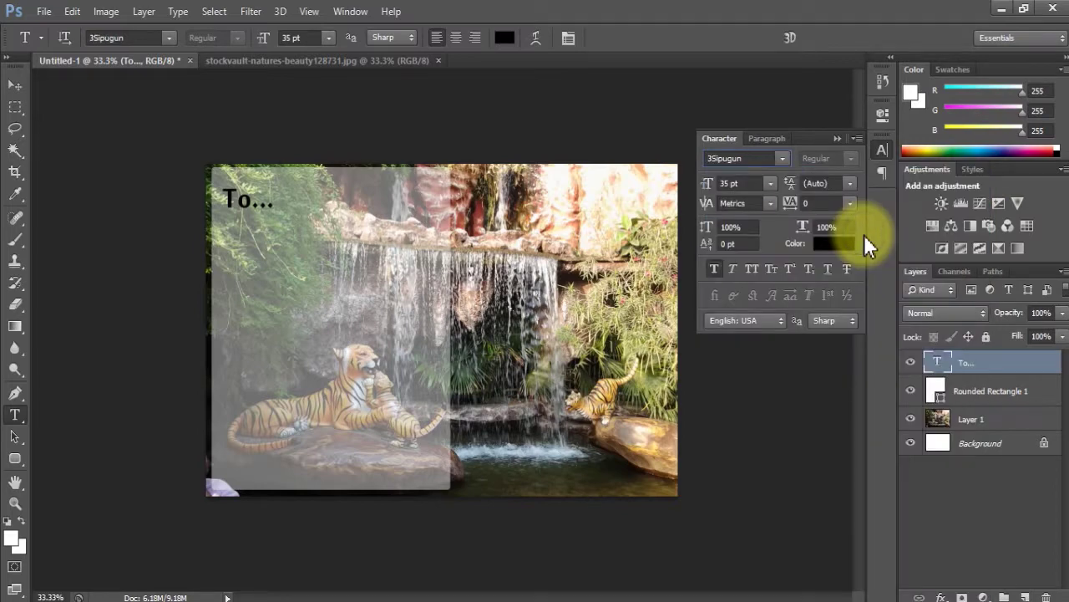
{"action": "left_click", "coordinate": [785, 159]}
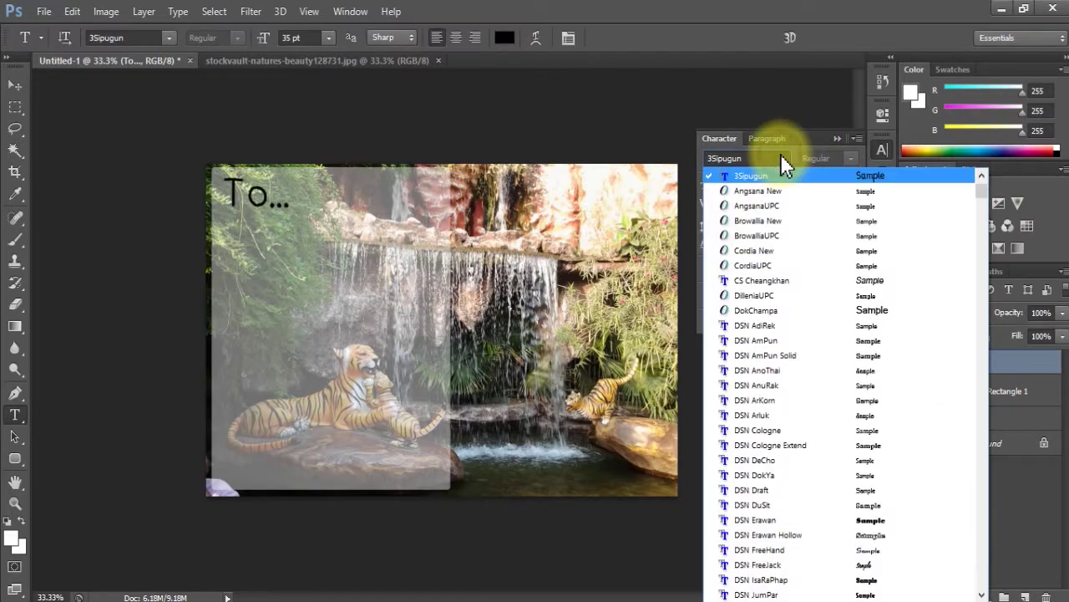
{"action": "left_click", "coordinate": [780, 190]}
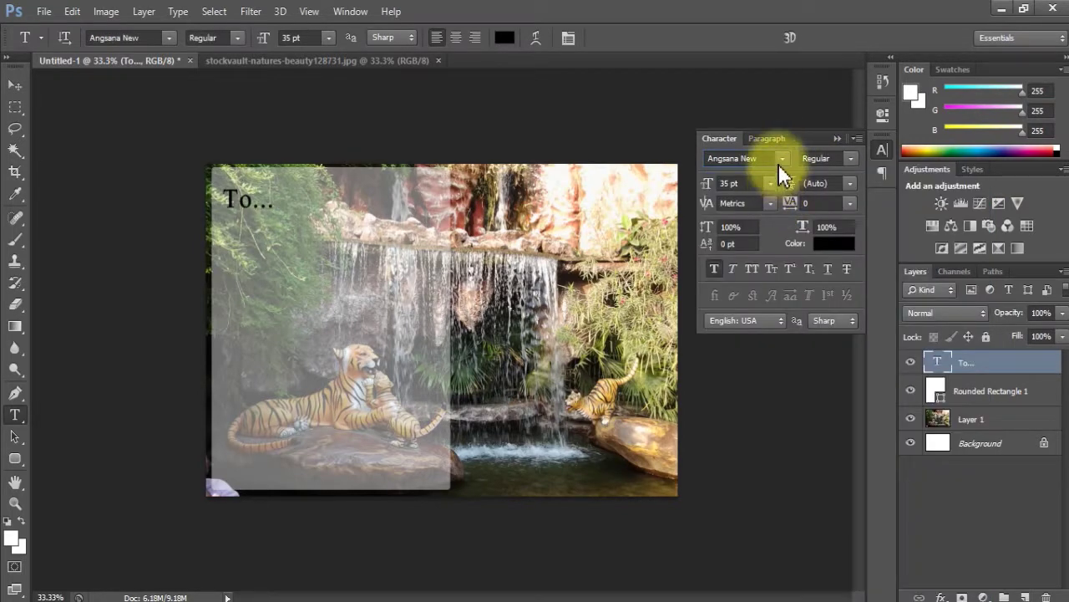
Set the text font to 2548_iDinya-4 and collapse the Character panel.
{"action": "left_click", "coordinate": [779, 159]}
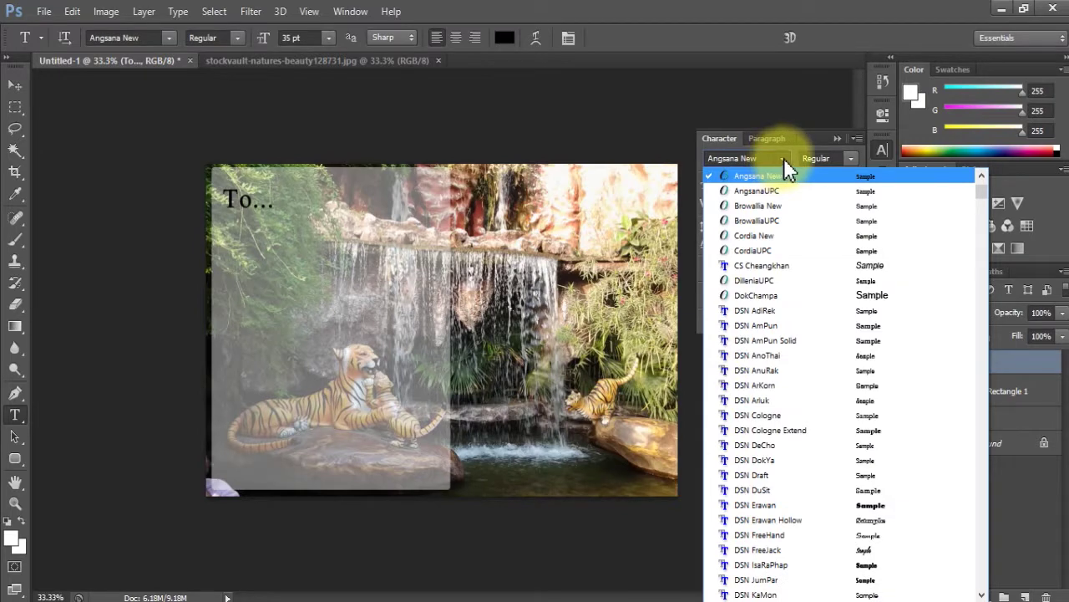
{"action": "scroll", "coordinate": [784, 167], "scroll_direction": "up", "scroll_amount": 1}
{"action": "scroll", "coordinate": [783, 167], "scroll_direction": "up", "scroll_amount": 1}
{"action": "scroll", "coordinate": [784, 167], "scroll_direction": "up", "scroll_amount": 1}
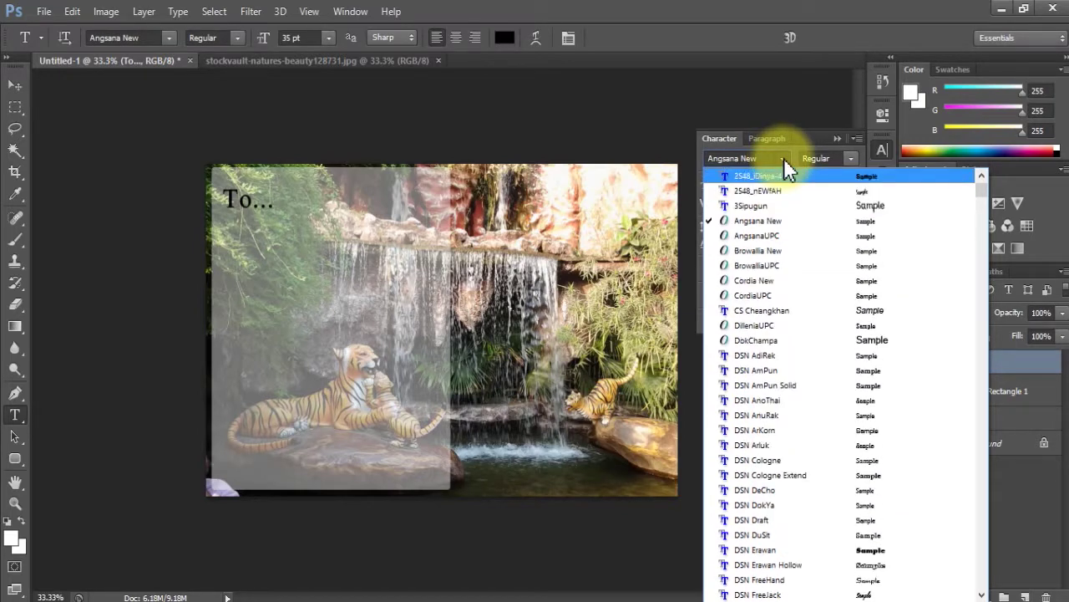
{"action": "left_click", "coordinate": [784, 174]}
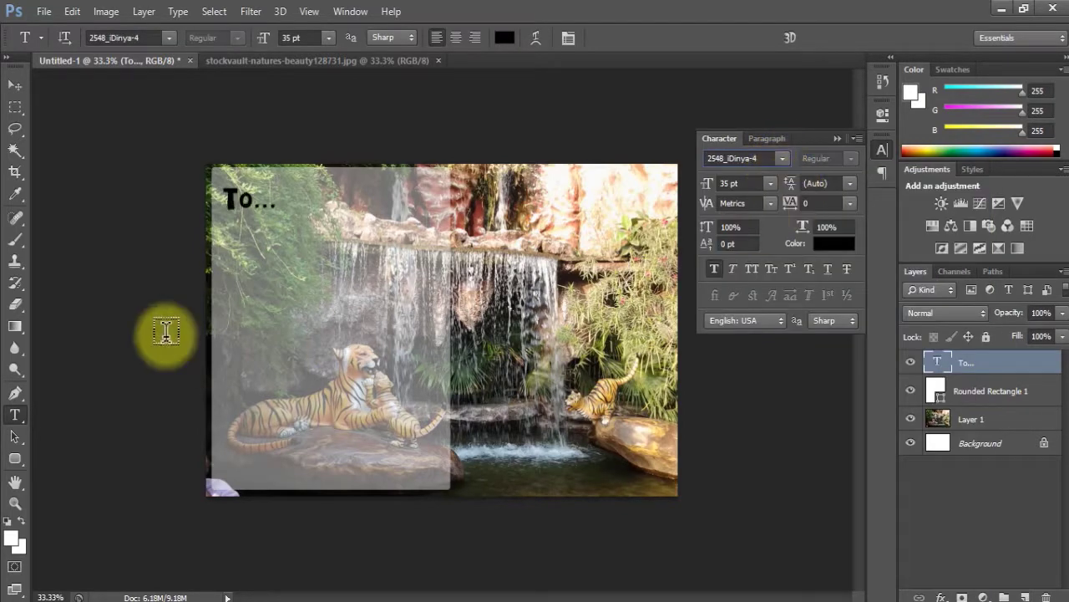
{"action": "left_click", "coordinate": [837, 138]}
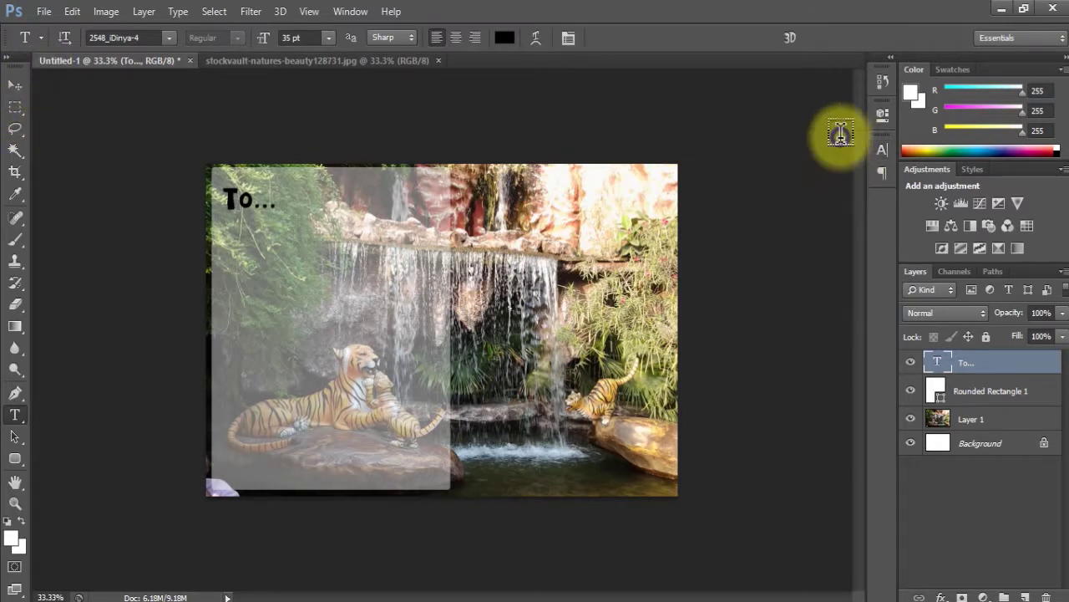
{"action": "left_click", "coordinate": [15, 85]}
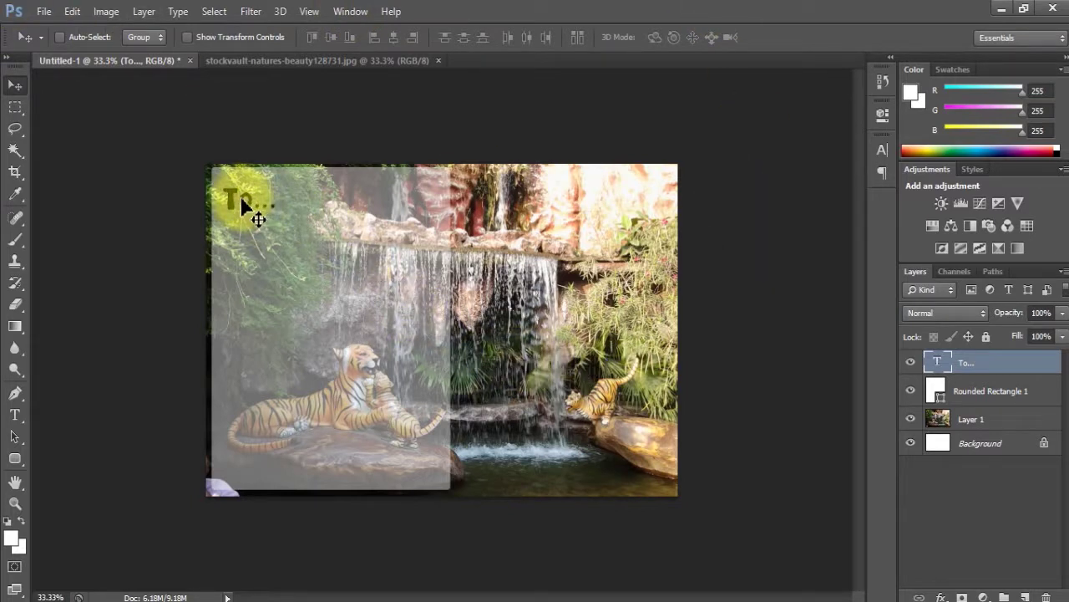
Copy the To... text to the panel's bottom and change it to read 'From...'.
{"action": "left_click_drag", "start_coordinate": [242, 207], "coordinate": [354, 472]}
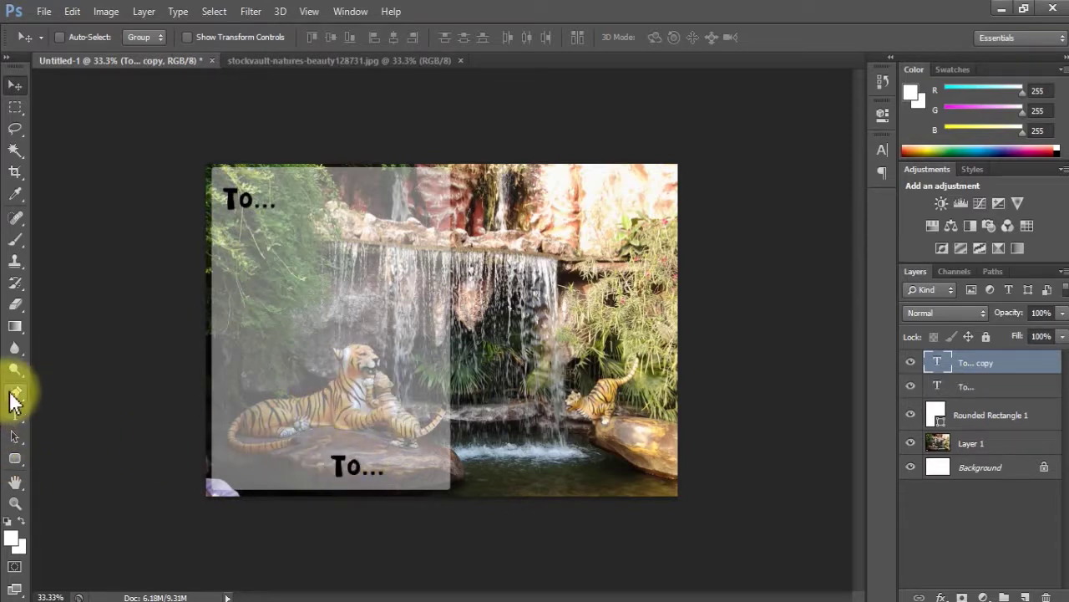
{"action": "left_click", "coordinate": [16, 416]}
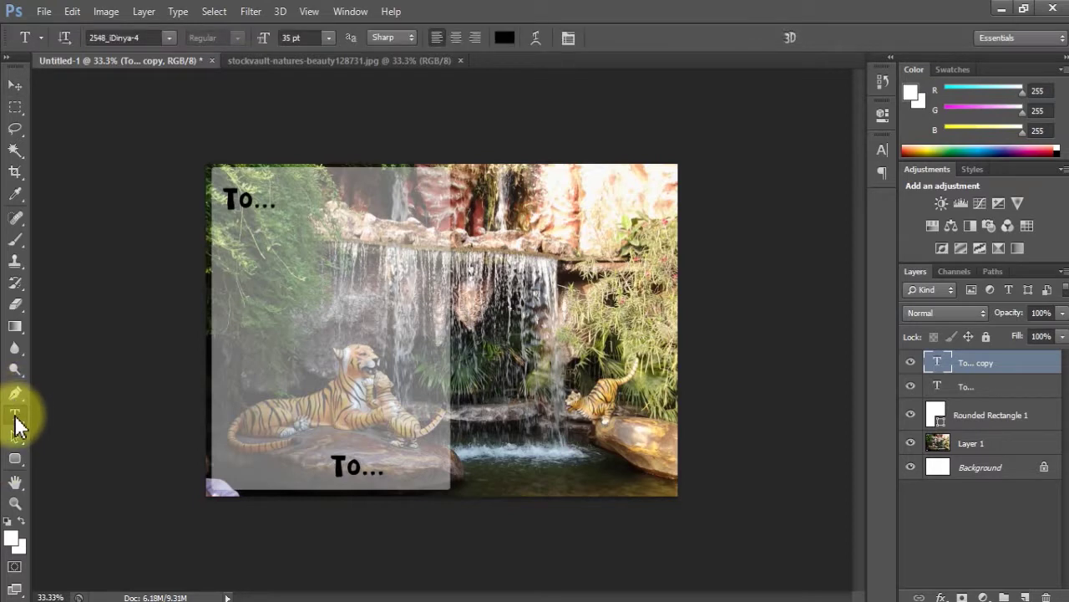
{"action": "left_click_drag", "start_coordinate": [361, 466], "coordinate": [321, 462]}
{"action": "type", "text": "F"}
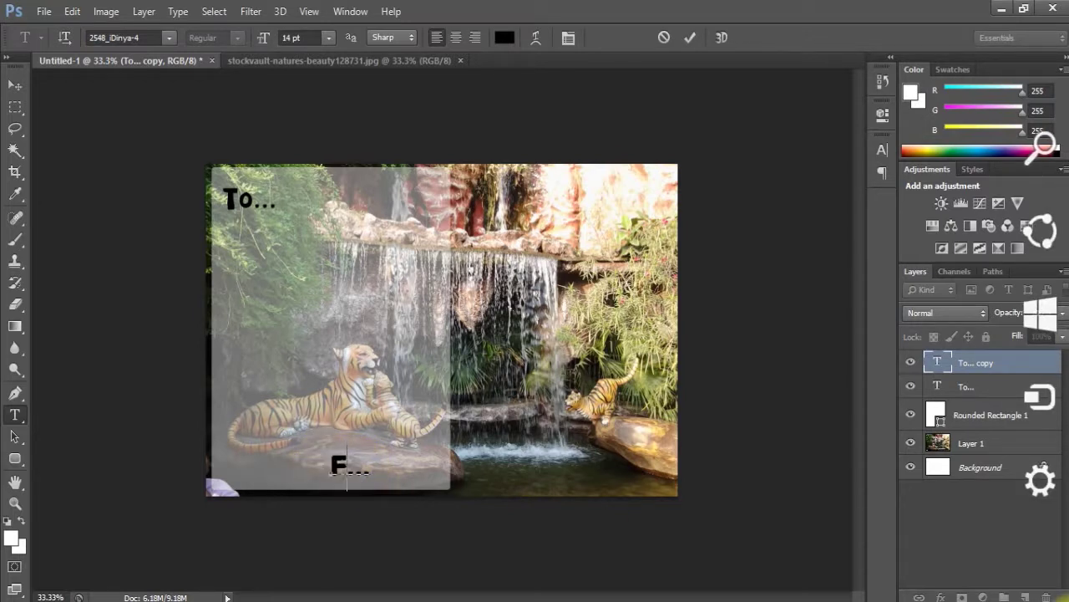
{"action": "type", "text": "rom"}
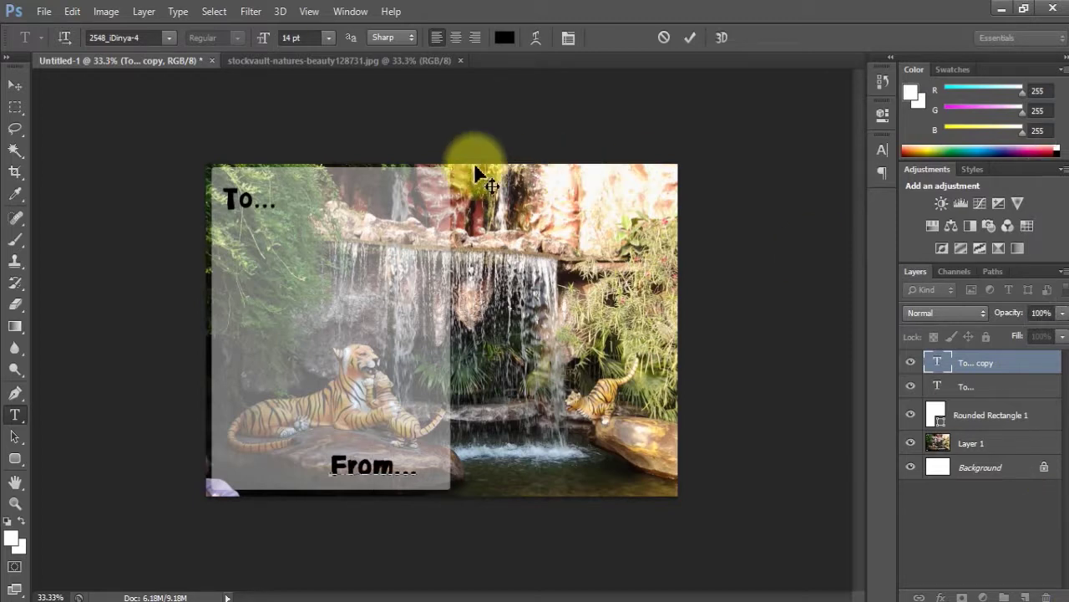
{"action": "left_click", "coordinate": [15, 86]}
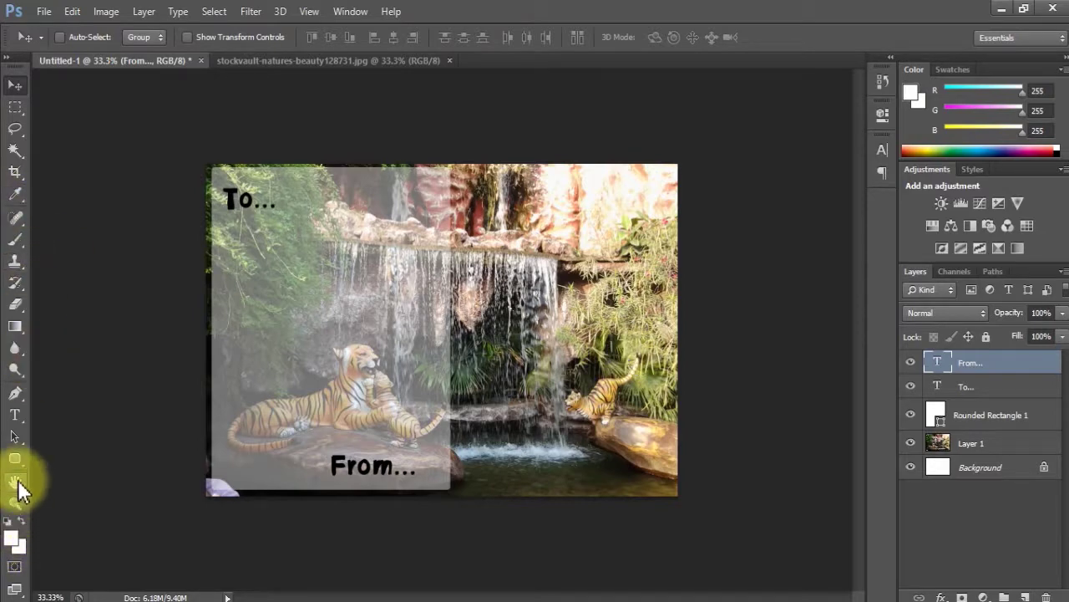
Enter hex 000000 in the Color Picker to make the foreground colour black.
{"action": "left_click", "coordinate": [12, 538]}
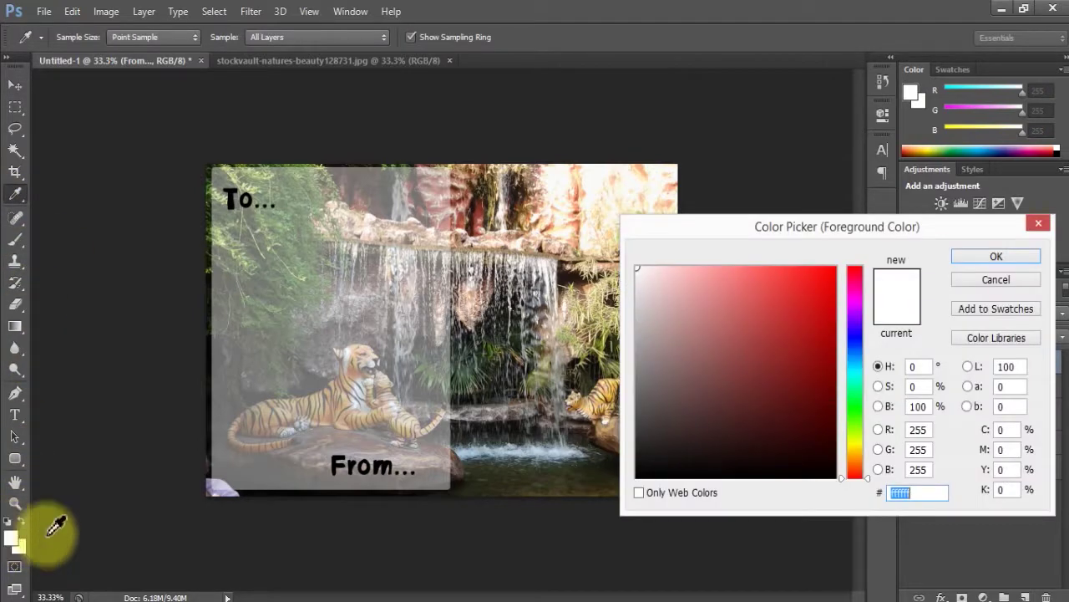
{"action": "left_click", "coordinate": [637, 476]}
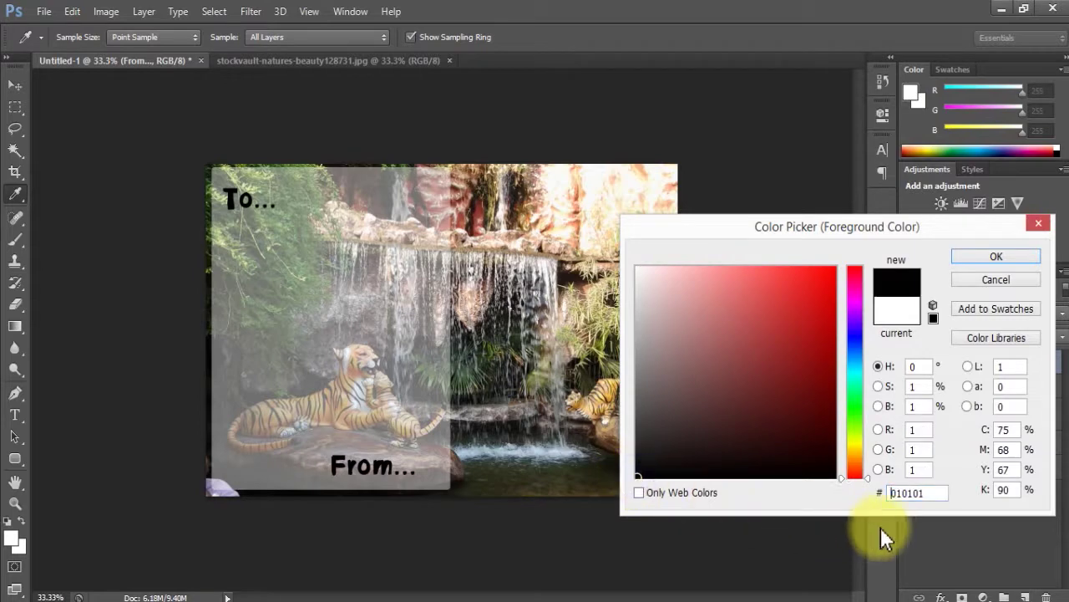
{"action": "left_click_drag", "start_coordinate": [932, 493], "coordinate": [866, 500]}
{"action": "type", "text": "000000"}
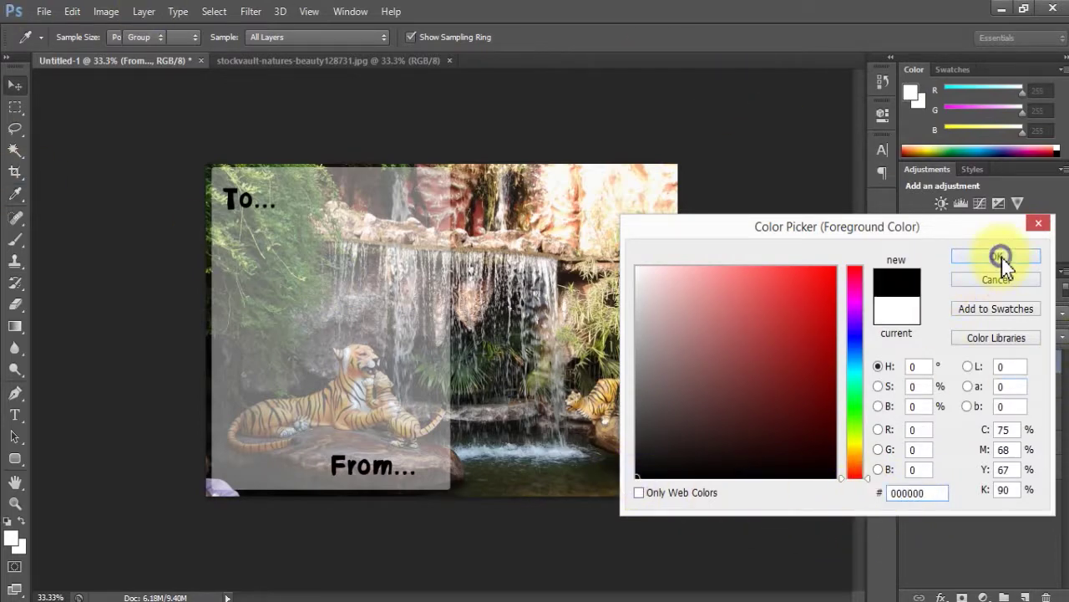
{"action": "left_click", "coordinate": [998, 259]}
{"action": "left_click", "coordinate": [12, 466]}
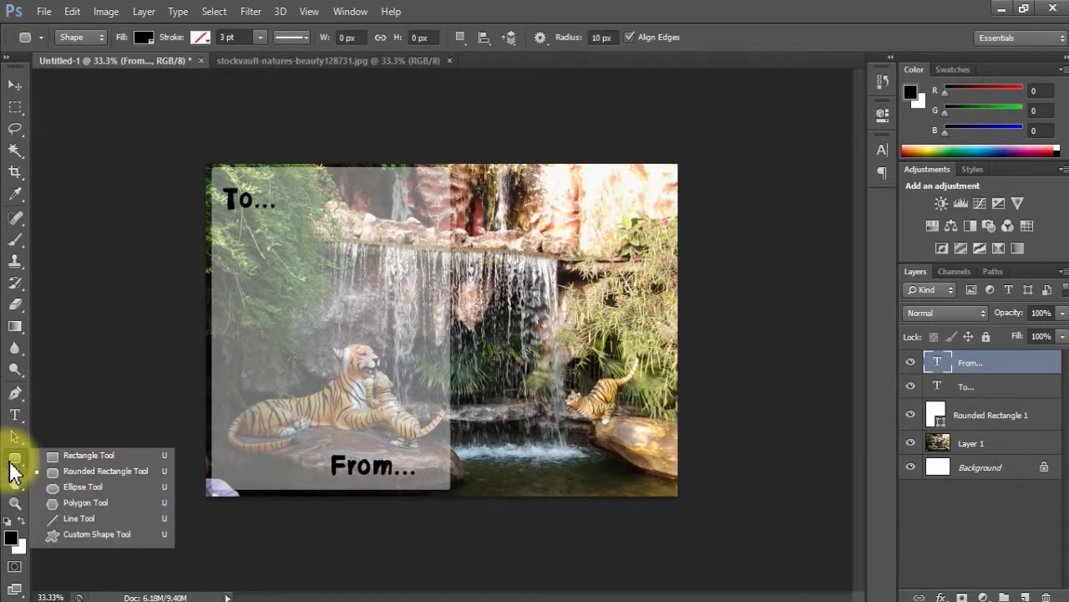
Draw a thin black rectangle across the panel just below To... as a line.
{"action": "left_click", "coordinate": [75, 454]}
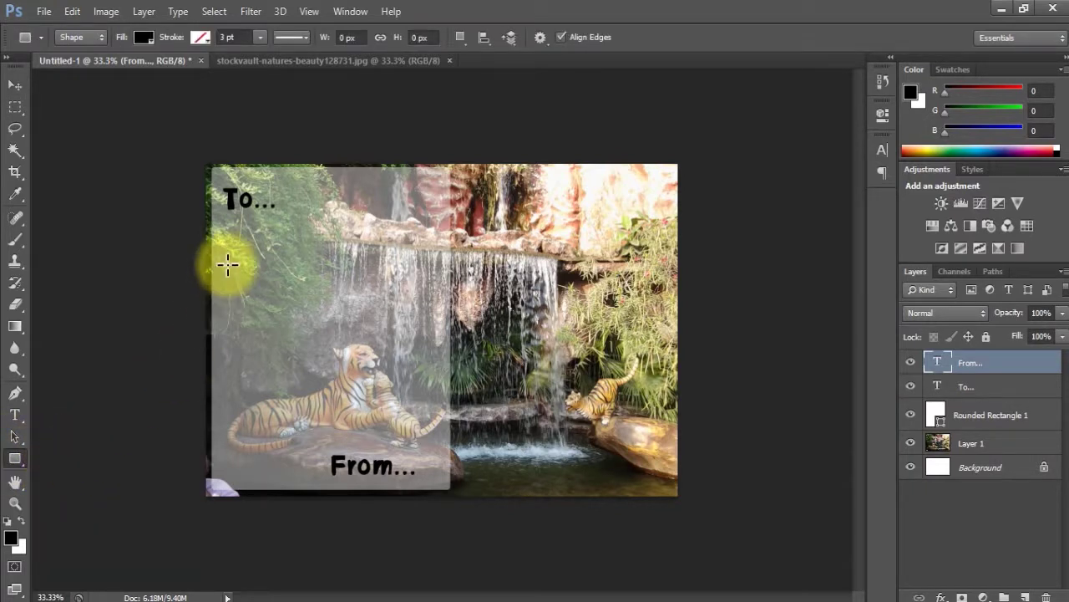
{"action": "mouse_move", "coordinate": [230, 240]}
{"action": "left_mouse_down"}
{"action": "mouse_move", "coordinate": [440, 258]}
{"action": "mouse_move", "coordinate": [438, 240]}
{"action": "left_mouse_up"}
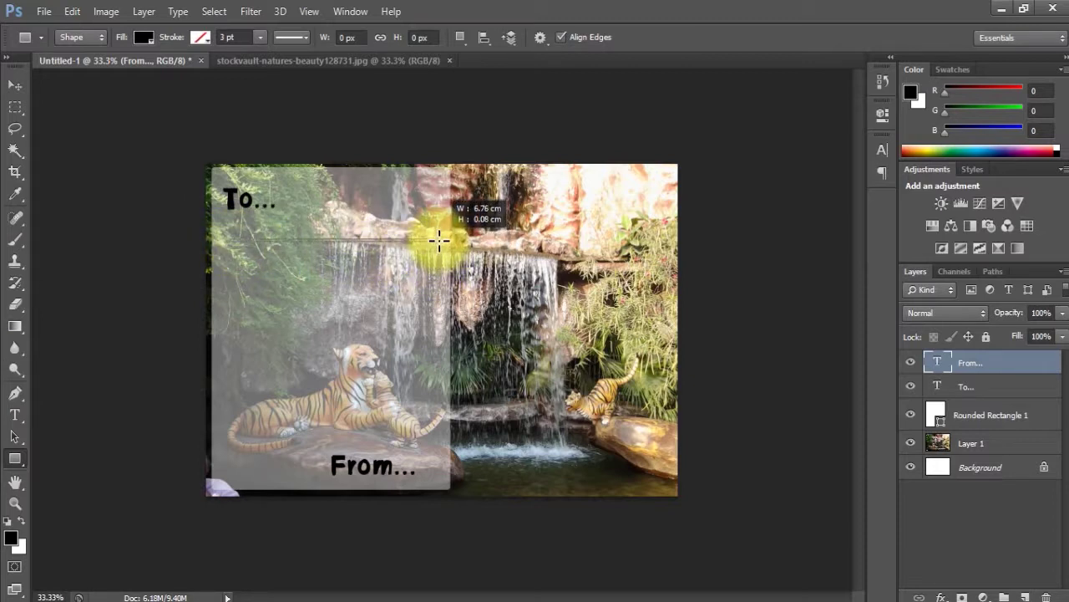
{"action": "left_click_drag", "start_coordinate": [439, 240], "coordinate": [439, 239]}
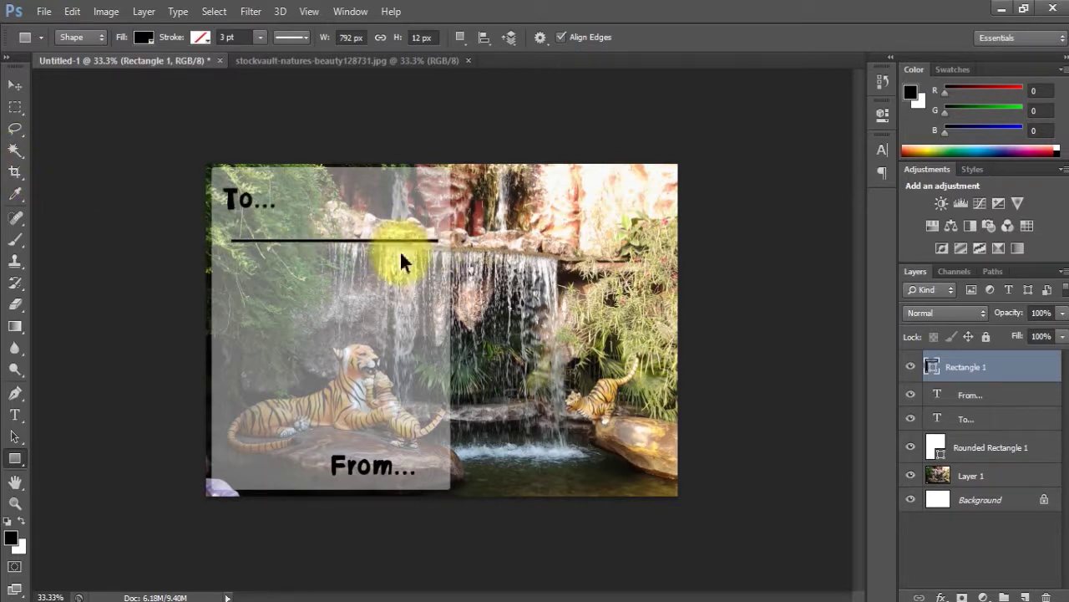
Free-transform the line to halve its thickness to 50% height.
{"action": "key", "text": "ctrl+t"}
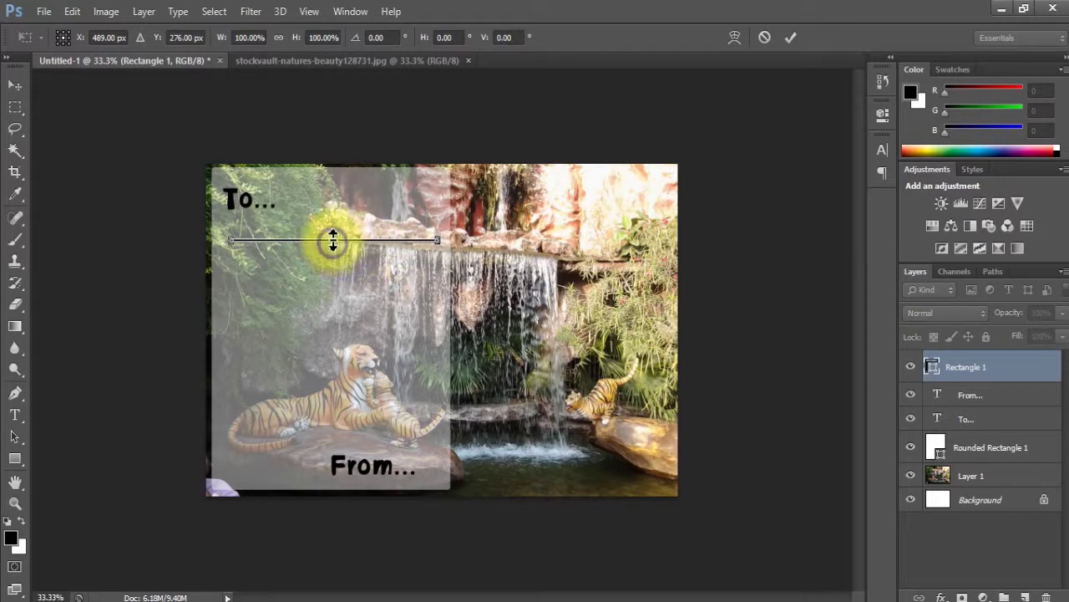
{"action": "left_click_drag", "start_coordinate": [333, 241], "coordinate": [333, 239]}
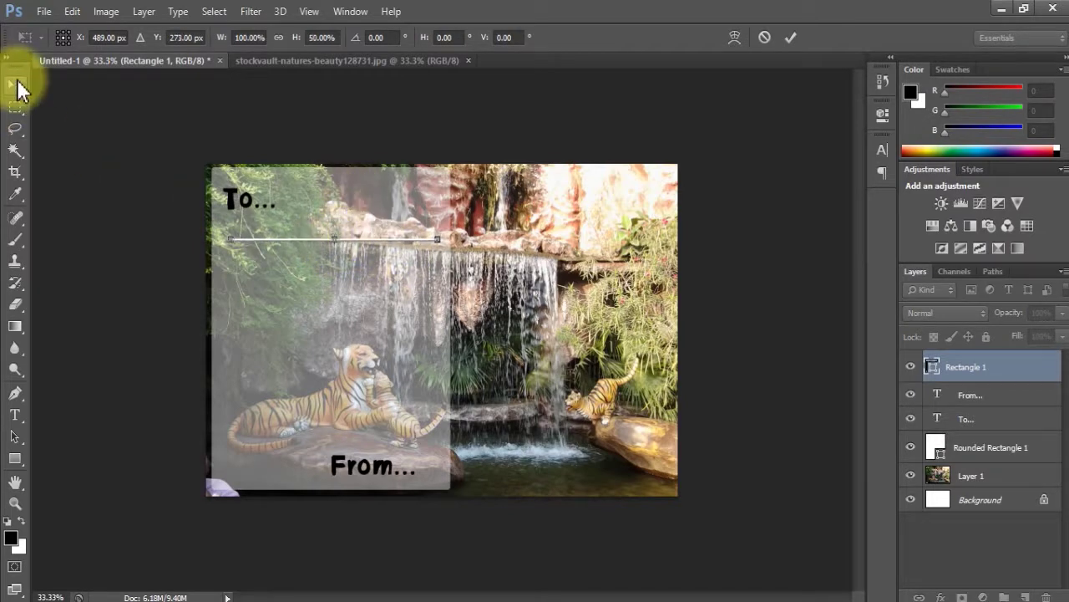
{"action": "left_click", "coordinate": [19, 88]}
{"action": "left_click", "coordinate": [485, 244]}
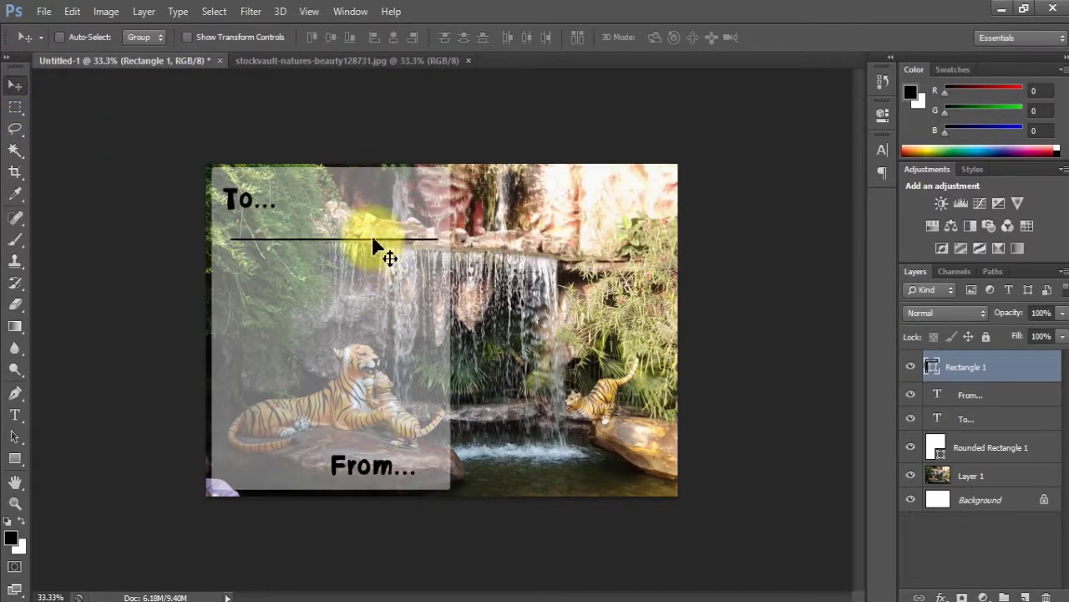
Alt-drag five copies of the line downward, spacing six writing lines evenly above From....
{"action": "left_click_drag", "start_coordinate": [344, 239], "coordinate": [344, 274]}
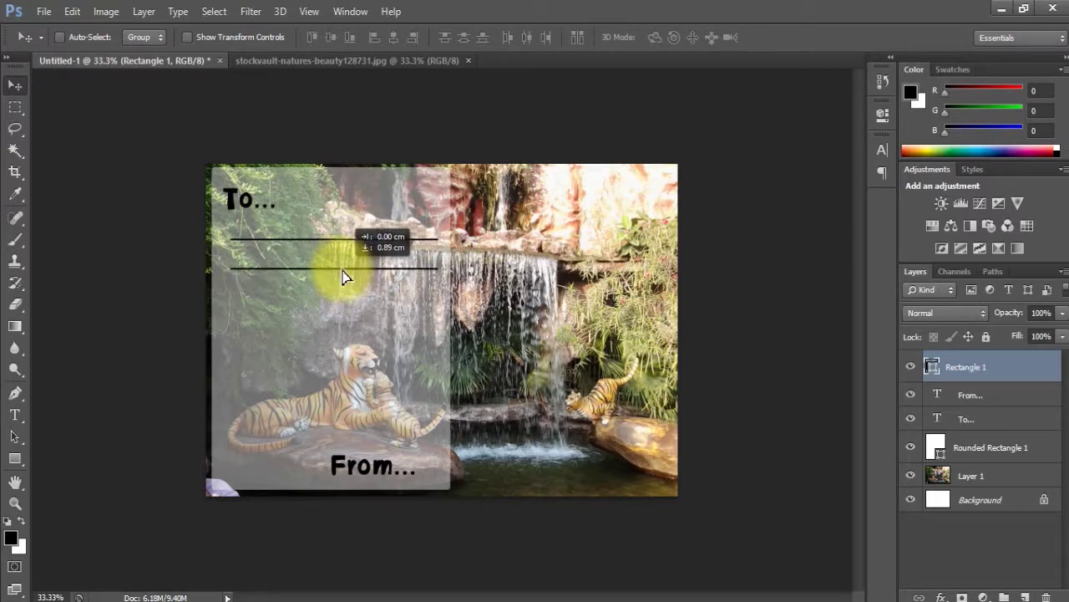
{"action": "left_click_drag", "start_coordinate": [344, 277], "coordinate": [343, 318]}
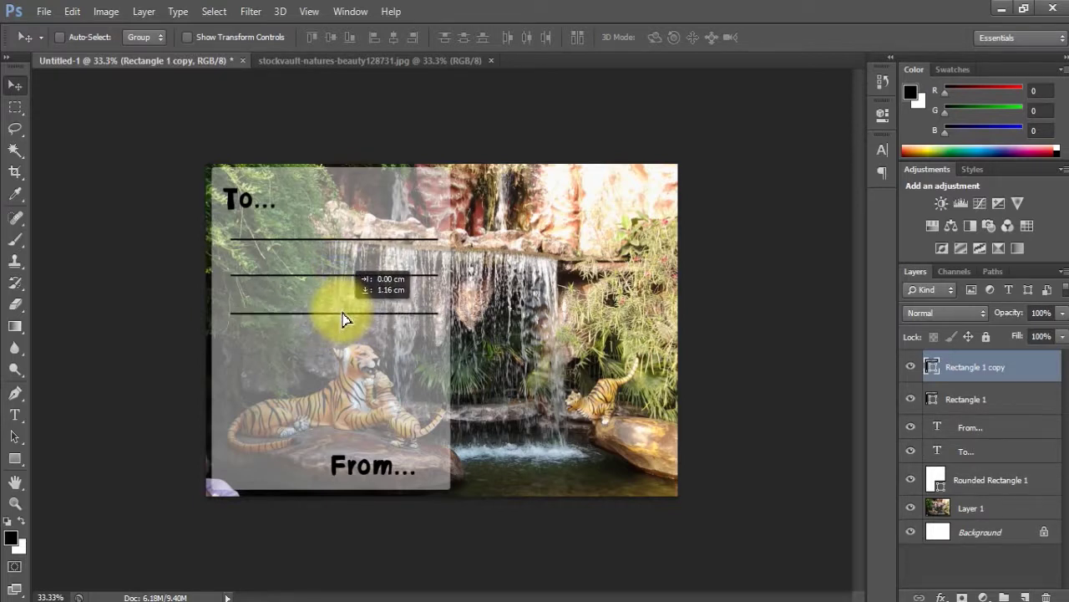
{"action": "left_click_drag", "start_coordinate": [343, 318], "coordinate": [339, 352]}
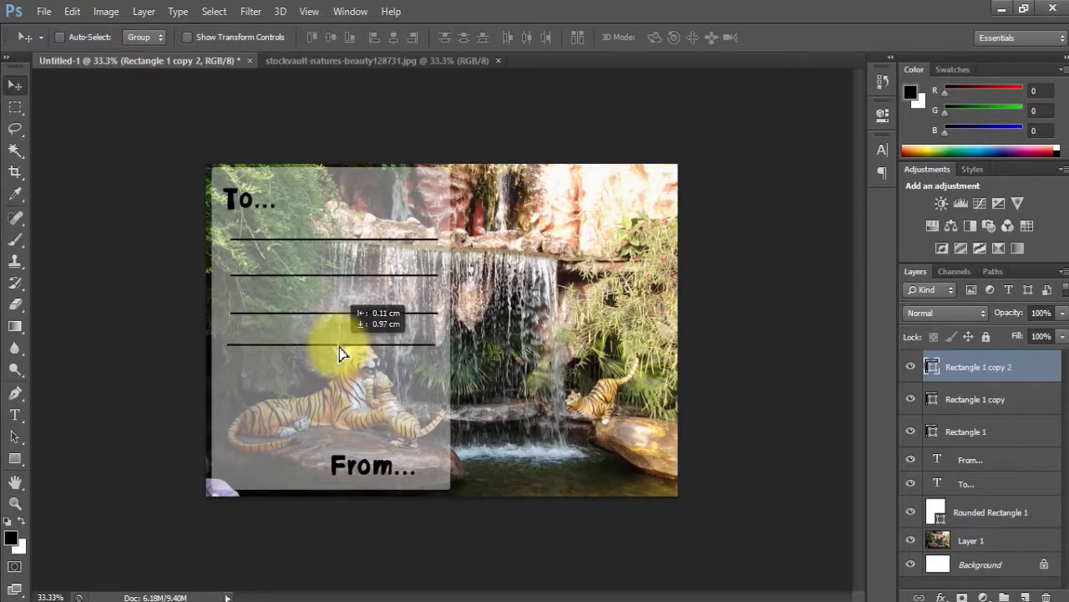
{"action": "mouse_move", "coordinate": [339, 352]}
{"action": "left_mouse_down"}
{"action": "mouse_move", "coordinate": [330, 410]}
{"action": "mouse_move", "coordinate": [331, 398]}
{"action": "left_mouse_up"}
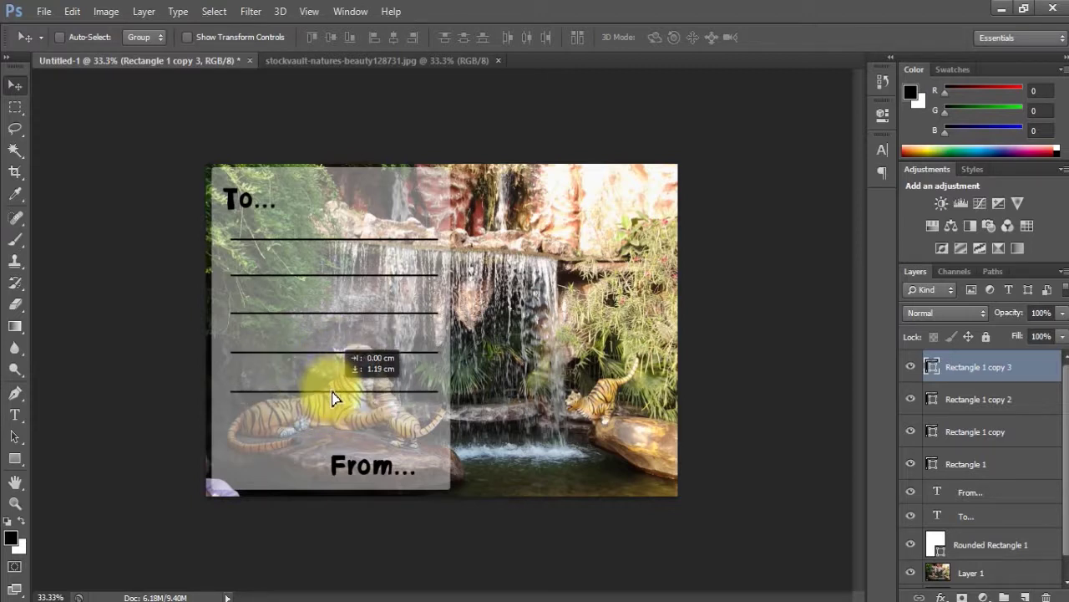
{"action": "left_click_drag", "start_coordinate": [331, 399], "coordinate": [323, 407]}
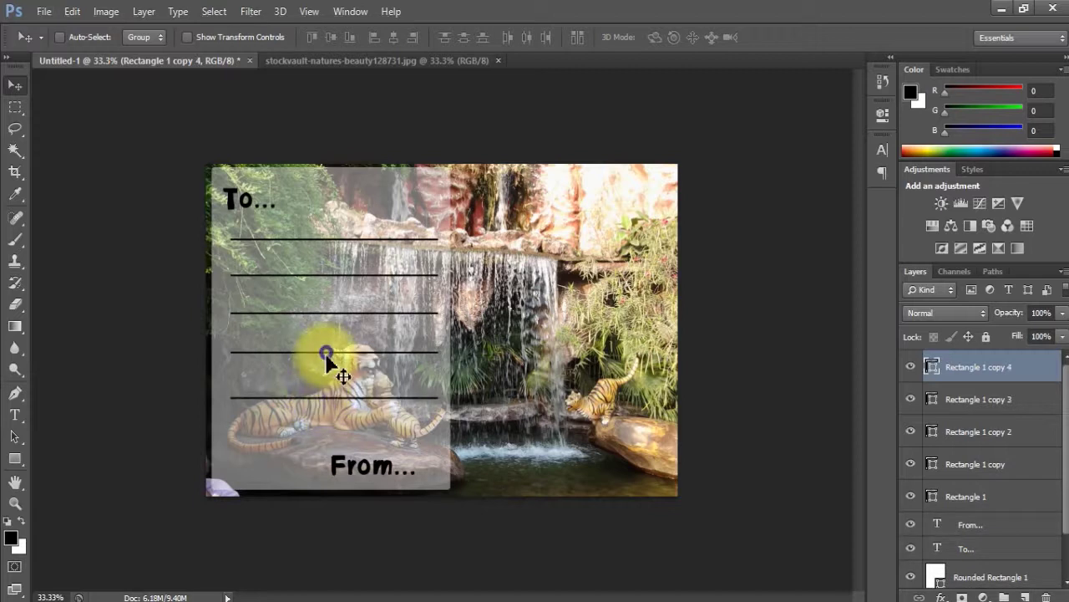
{"action": "left_click_drag", "start_coordinate": [327, 352], "coordinate": [326, 362]}
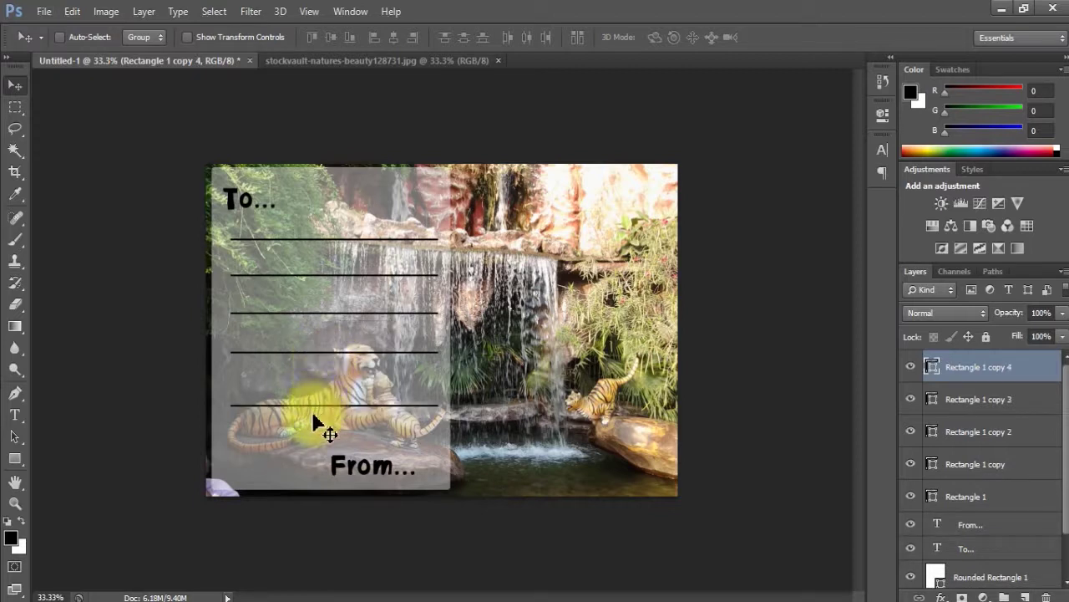
{"action": "left_click_drag", "start_coordinate": [317, 406], "coordinate": [317, 403]}
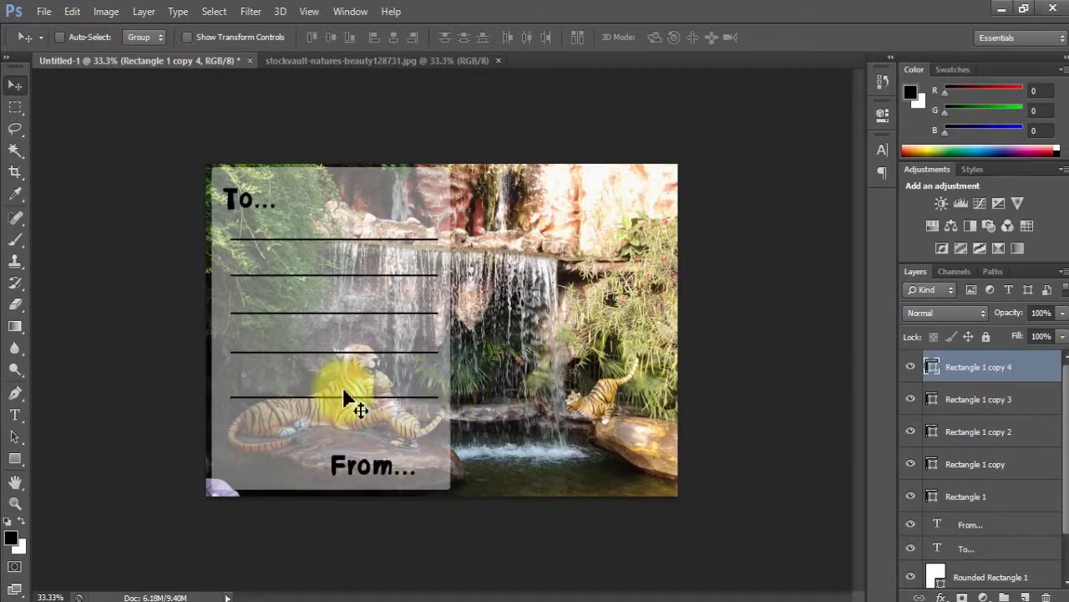
{"action": "key", "text": "alt"}
{"action": "left_click_drag", "start_coordinate": [340, 396], "coordinate": [340, 434]}
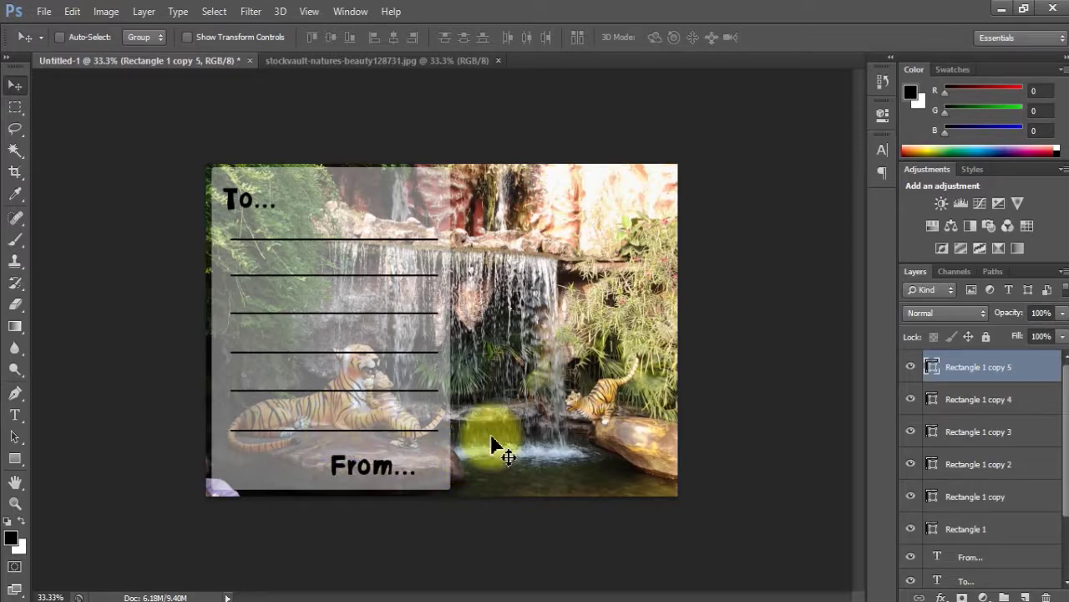
{"action": "left_click", "coordinate": [366, 386], "text": "alt"}
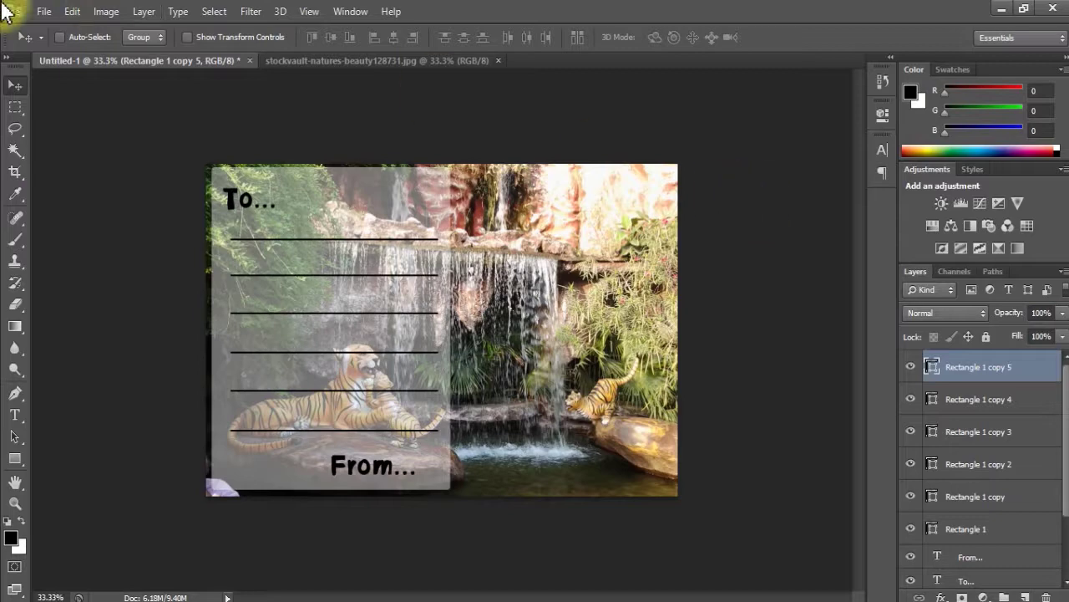
{"action": "left_click", "coordinate": [46, 15]}
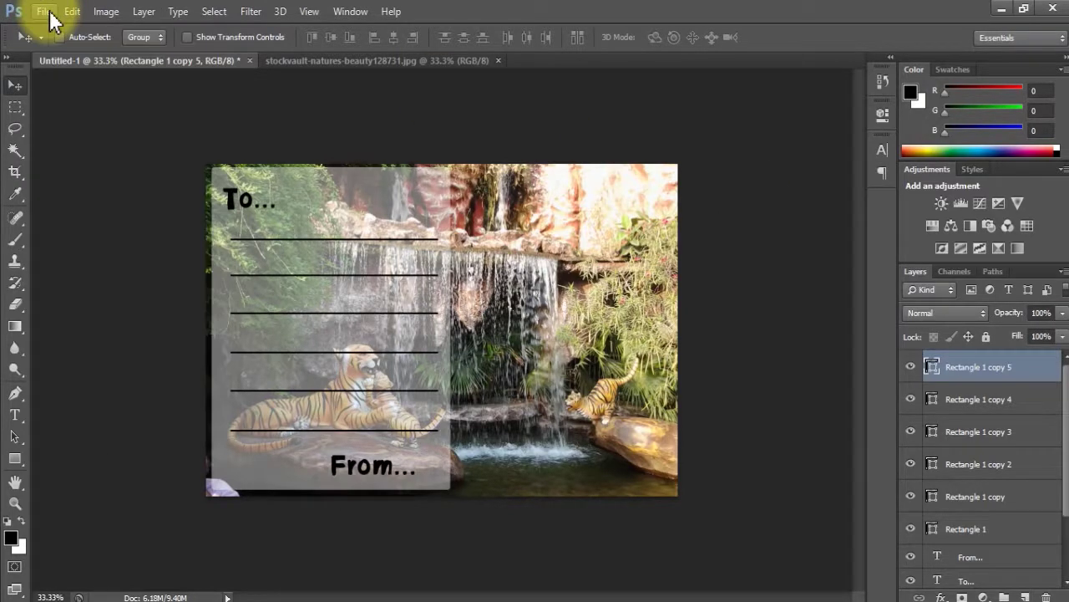
Start Save As on the Desktop with the format set to PNG (*.PNG;*.PNS).
{"action": "left_click", "coordinate": [46, 13]}
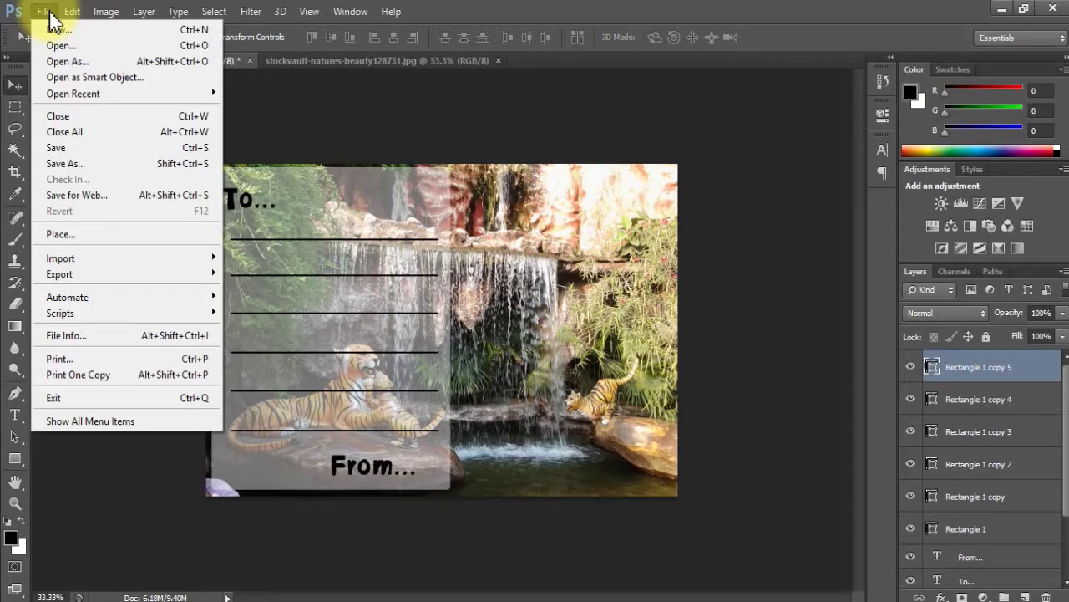
{"action": "left_click", "coordinate": [63, 163]}
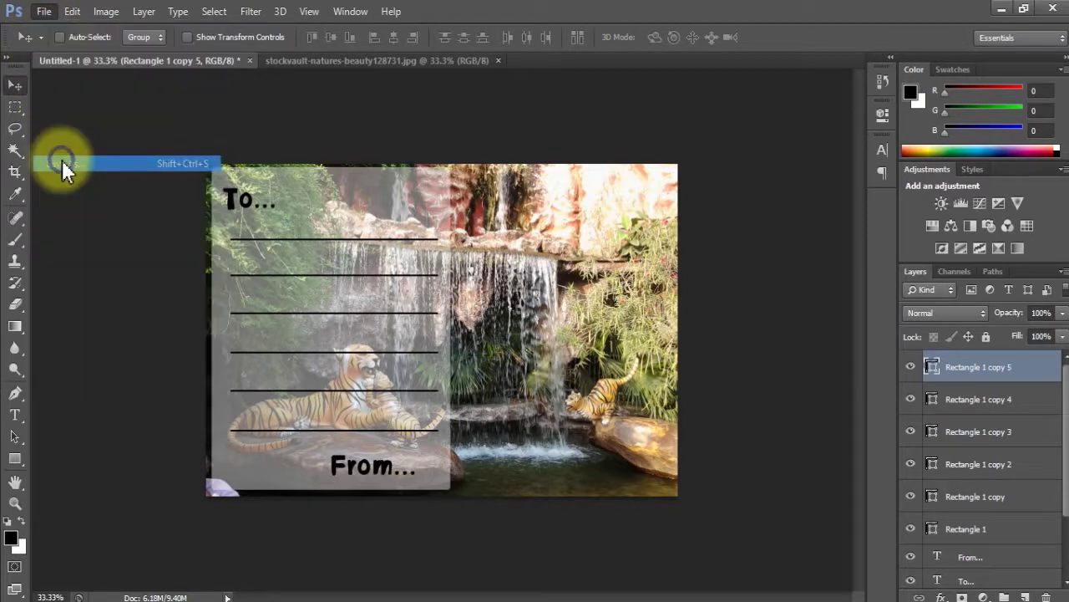
{"action": "left_click", "coordinate": [533, 397]}
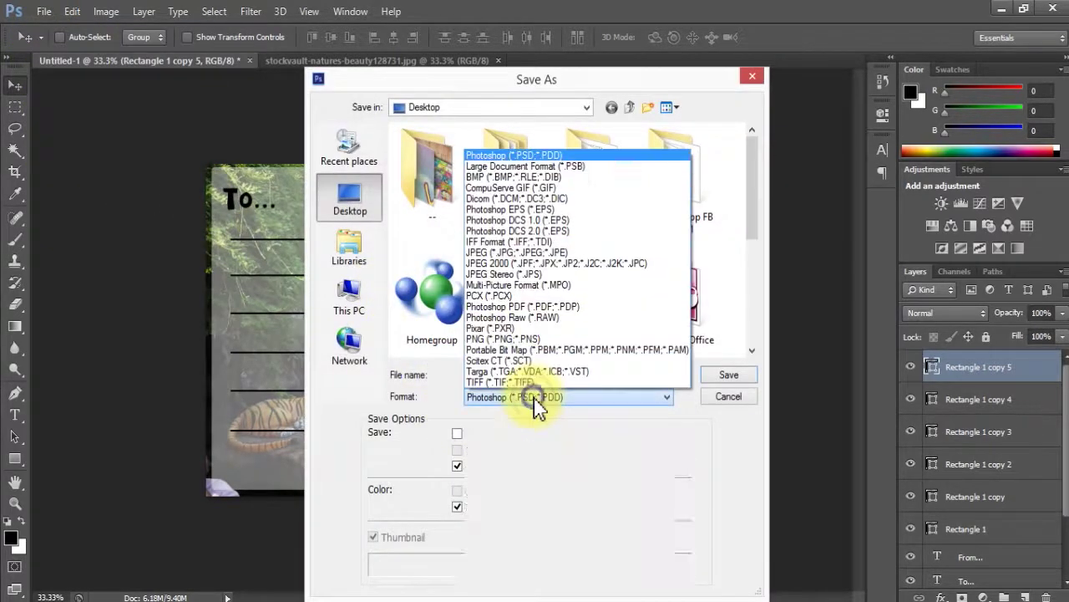
{"action": "left_click", "coordinate": [539, 350]}
{"action": "left_click_drag", "start_coordinate": [750, 186], "coordinate": [753, 344]}
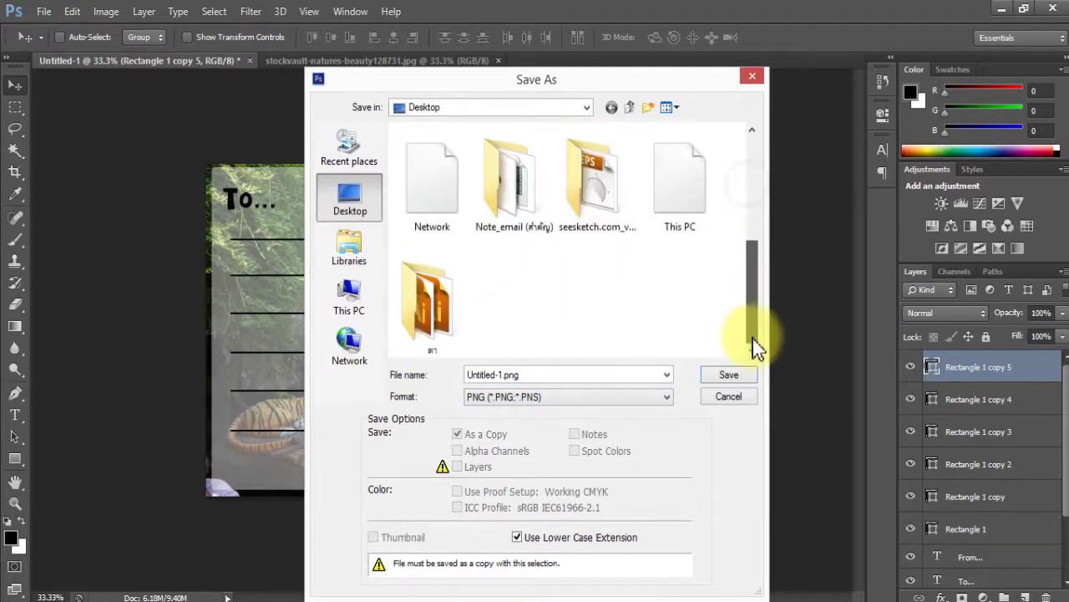